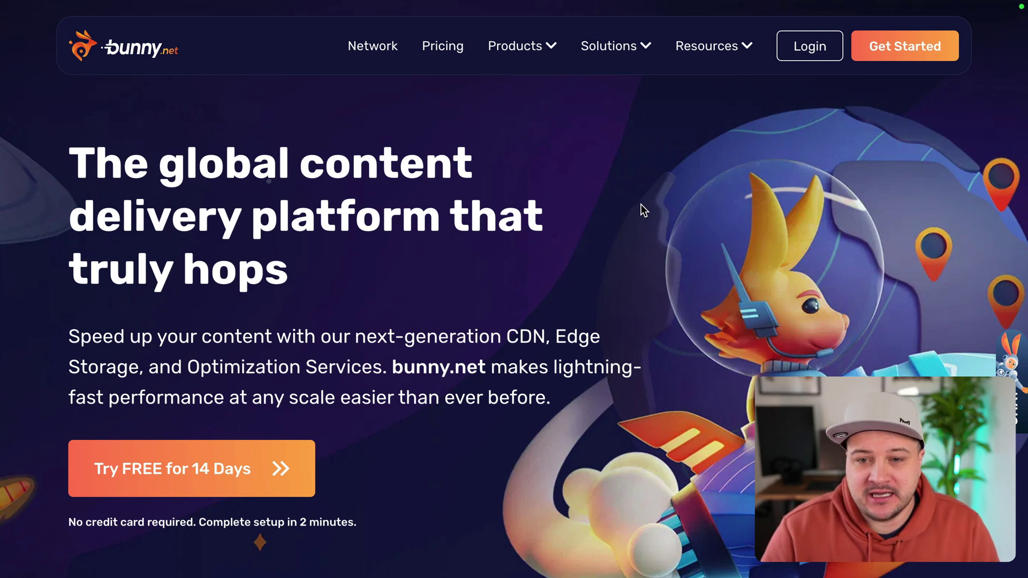
- Reveal the Products mega-menu listing CDN, Stream, Storage, DNS, Magic Containers and more
mouse_move(527, 58)
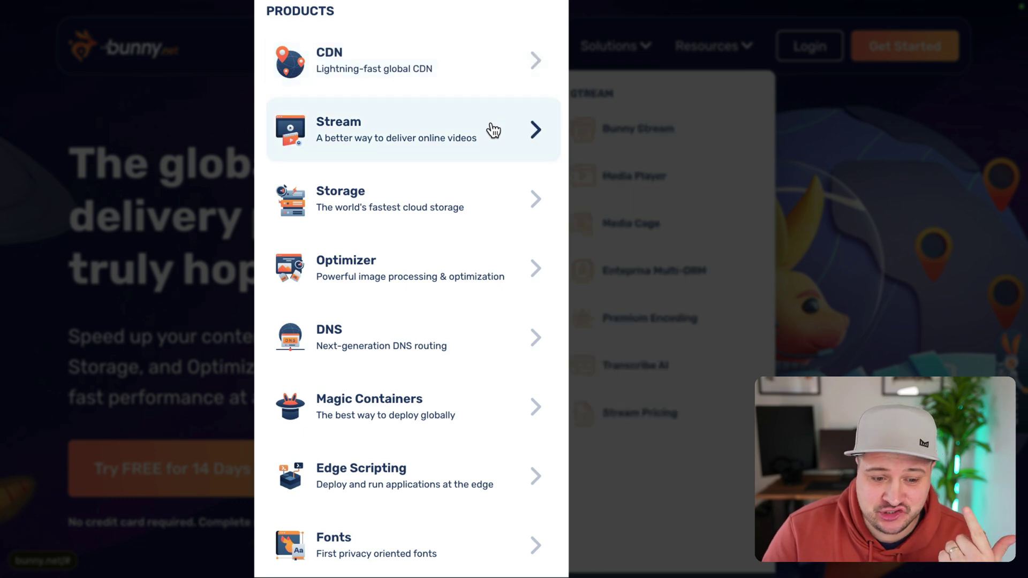
- Browse Stream, Optimizer, DNS, Edge Scripting and Fonts, then settle on Magic Containers
mouse_move(486, 260)
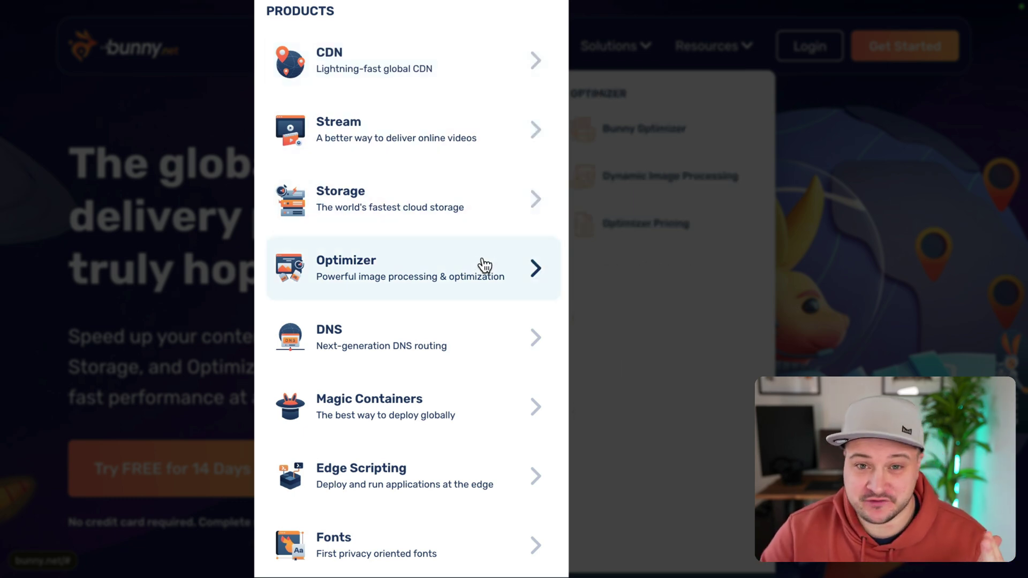
mouse_move(474, 325)
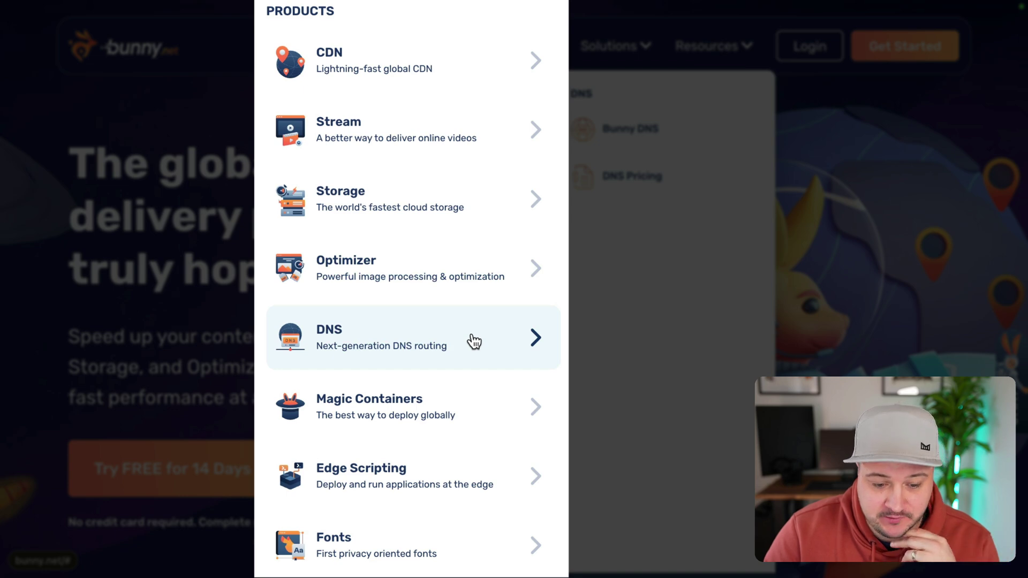
mouse_move(461, 386)
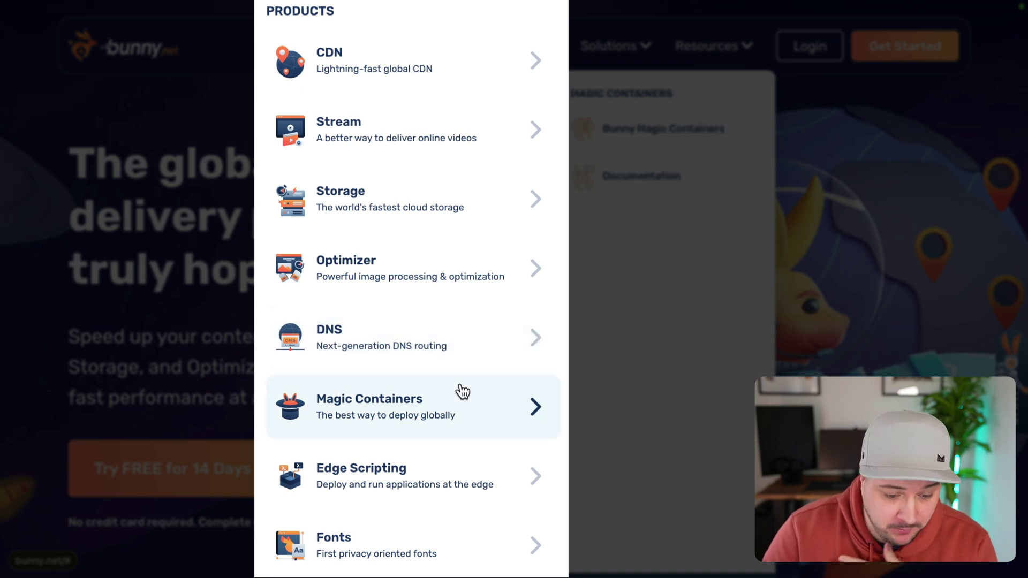
mouse_move(470, 477)
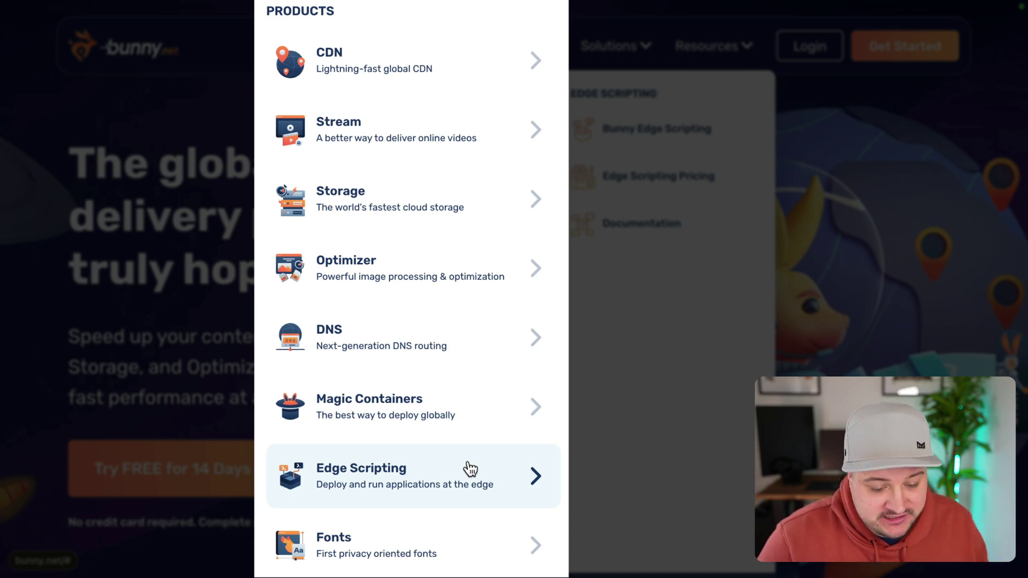
mouse_move(455, 542)
mouse_move(471, 414)
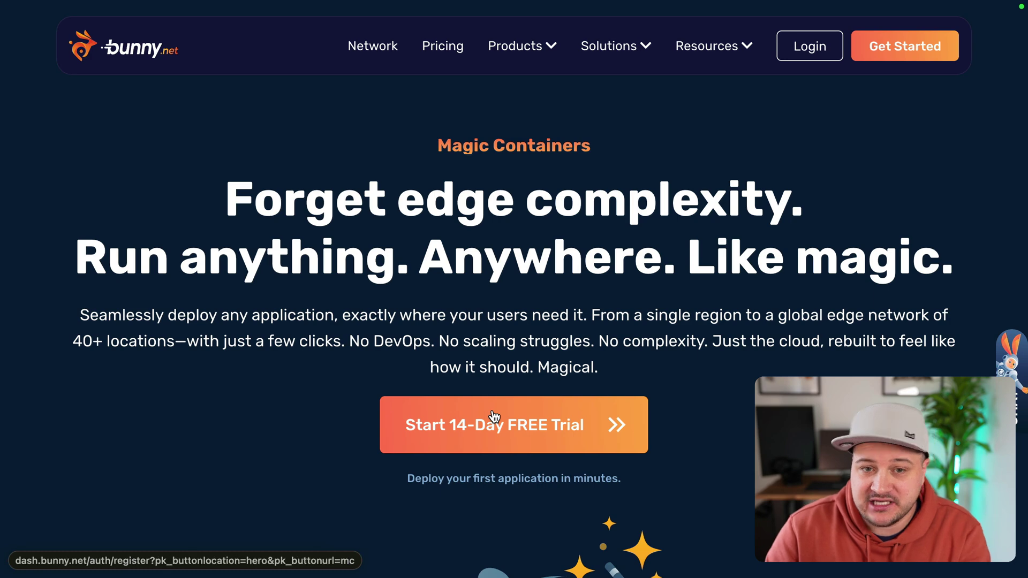
- Log in to the dashboard and go to Magic Containers under Edge Platform
click(820, 52)
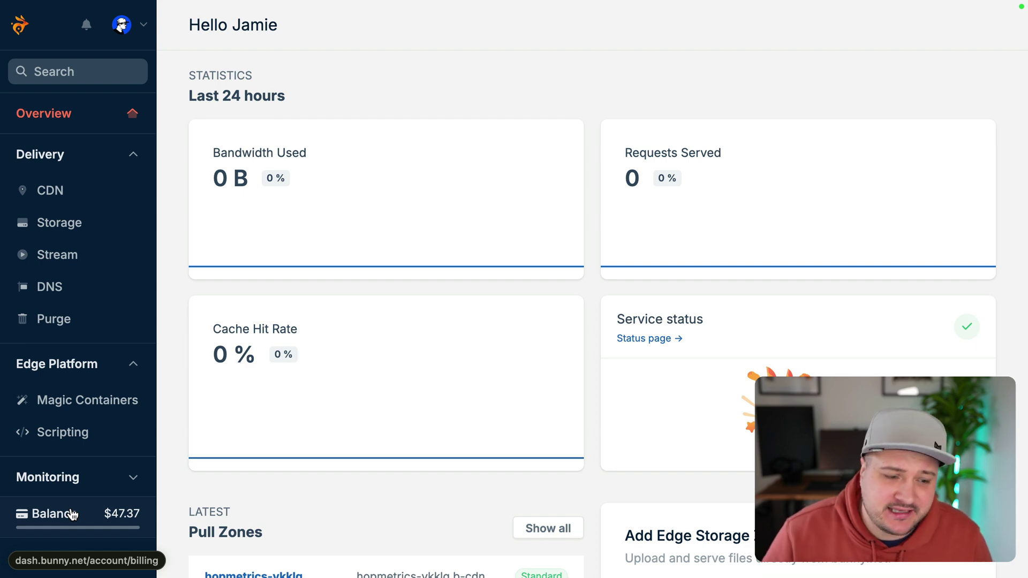
click(95, 409)
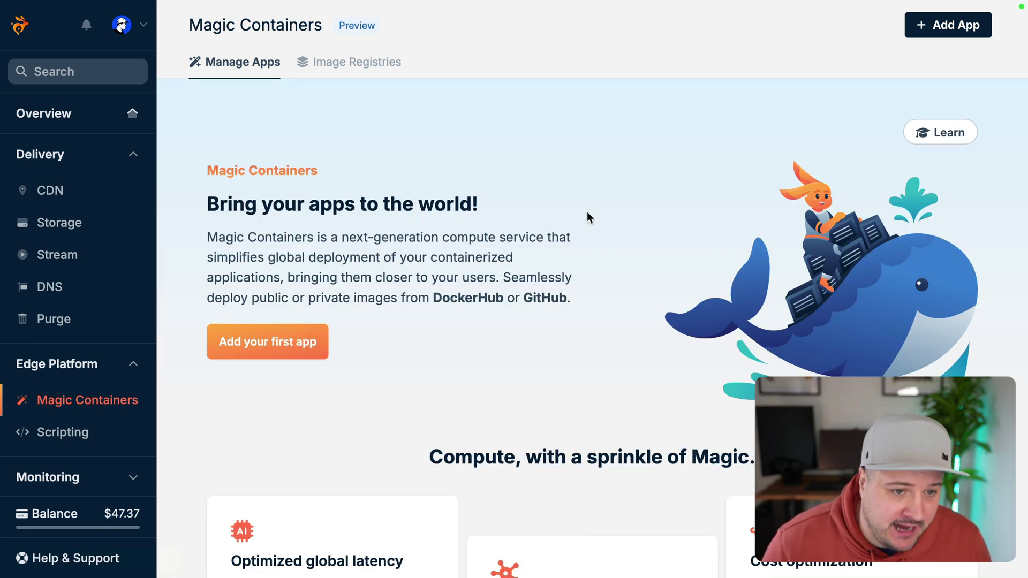
- Start the first app named 'My App' and add a container to it
click(322, 340)
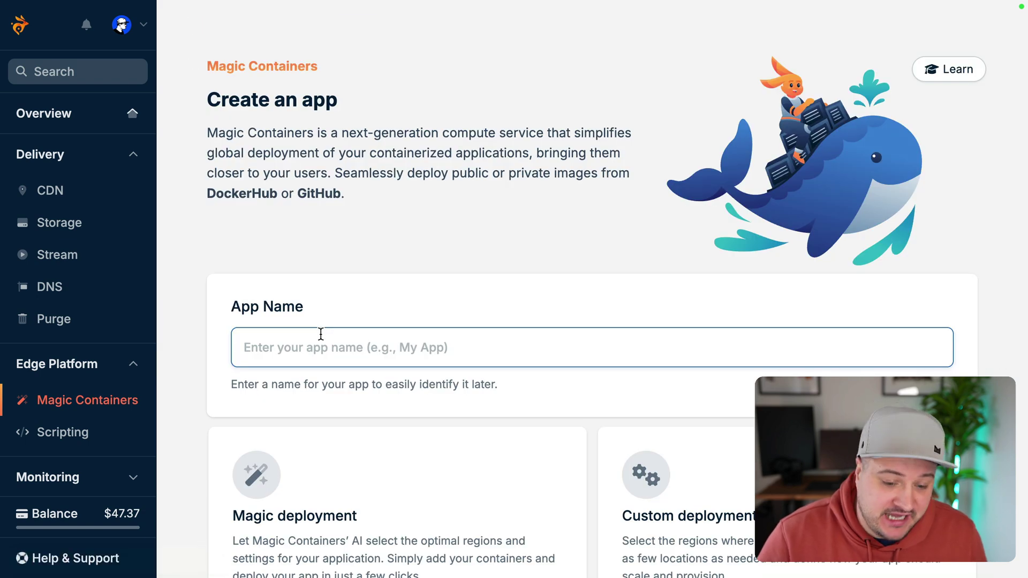
text(My App)
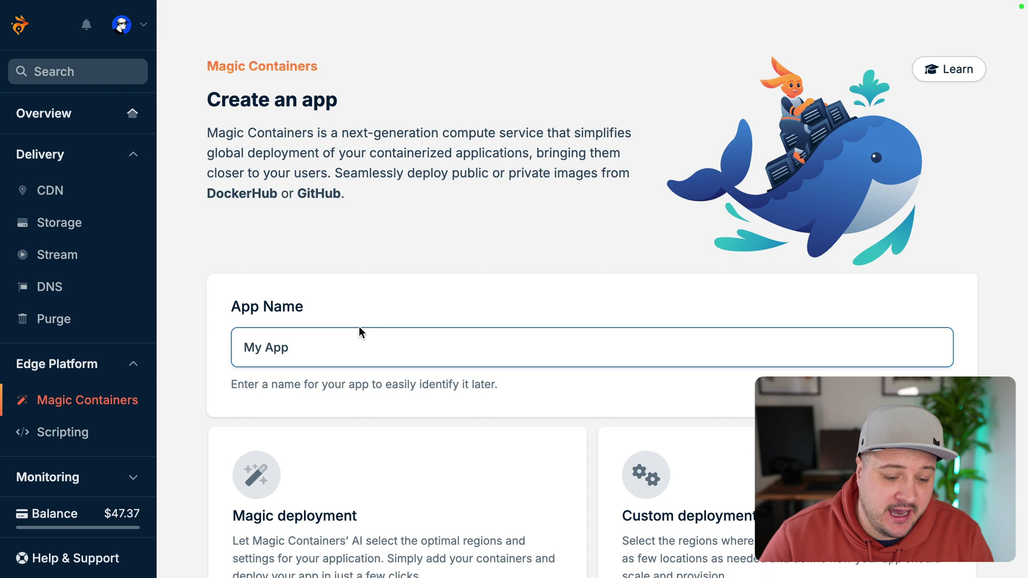
scroll(359, 326, down, 5)
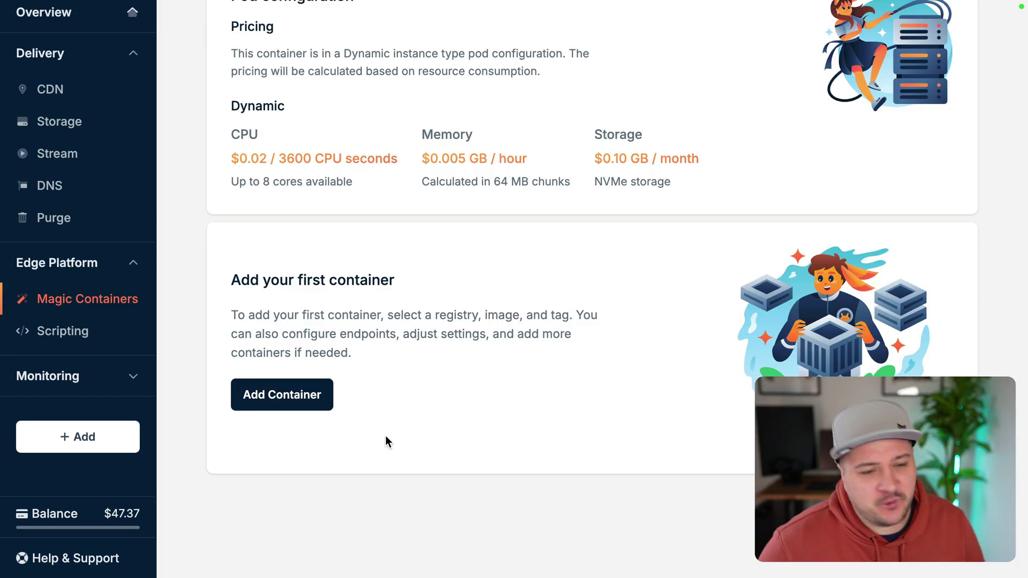
click(324, 407)
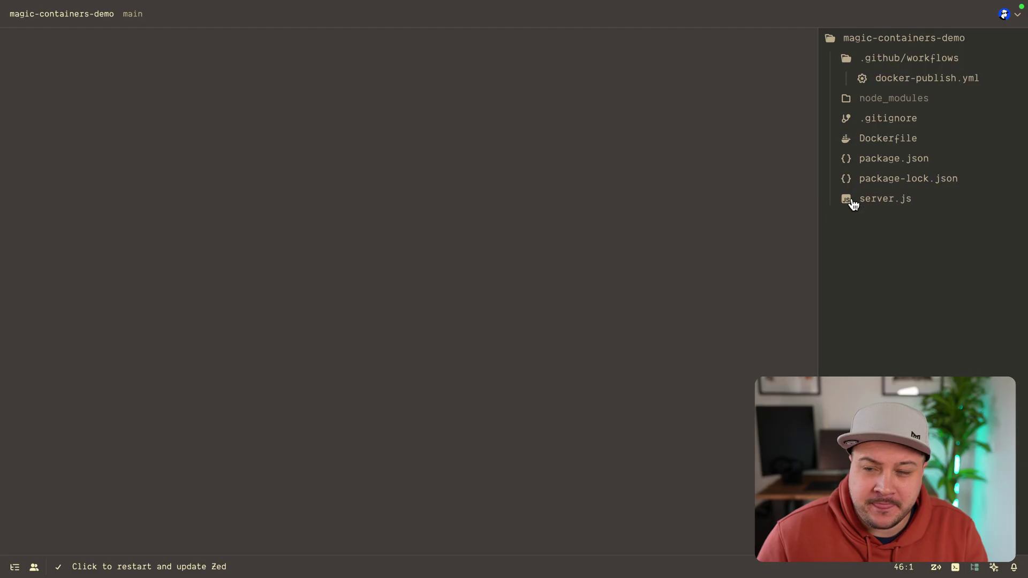
- Inspect server.js and its line-7 greeting, then the Dockerfile and docker-publish.yml workflow
click(886, 199)
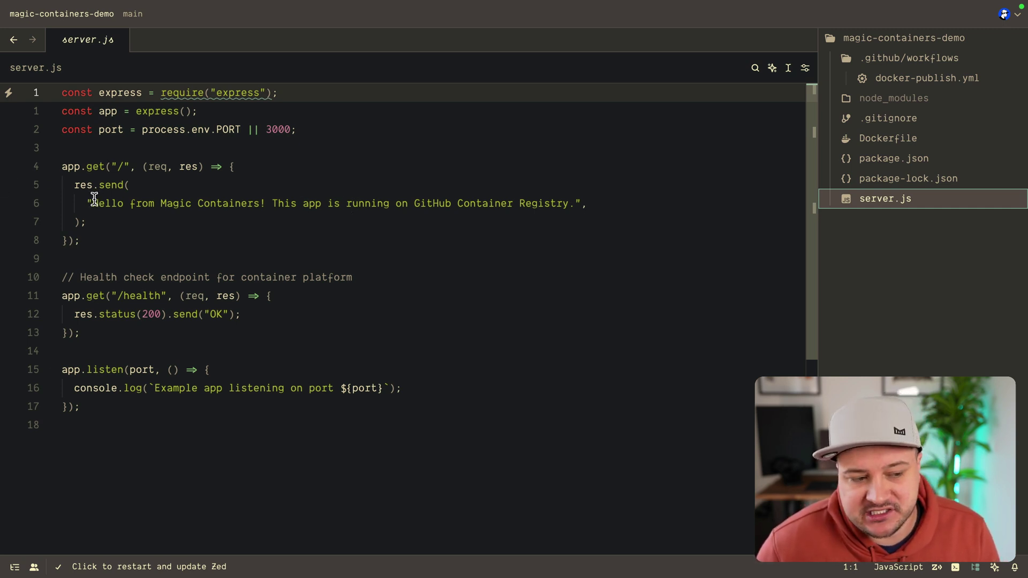
drag(94, 200, 491, 203)
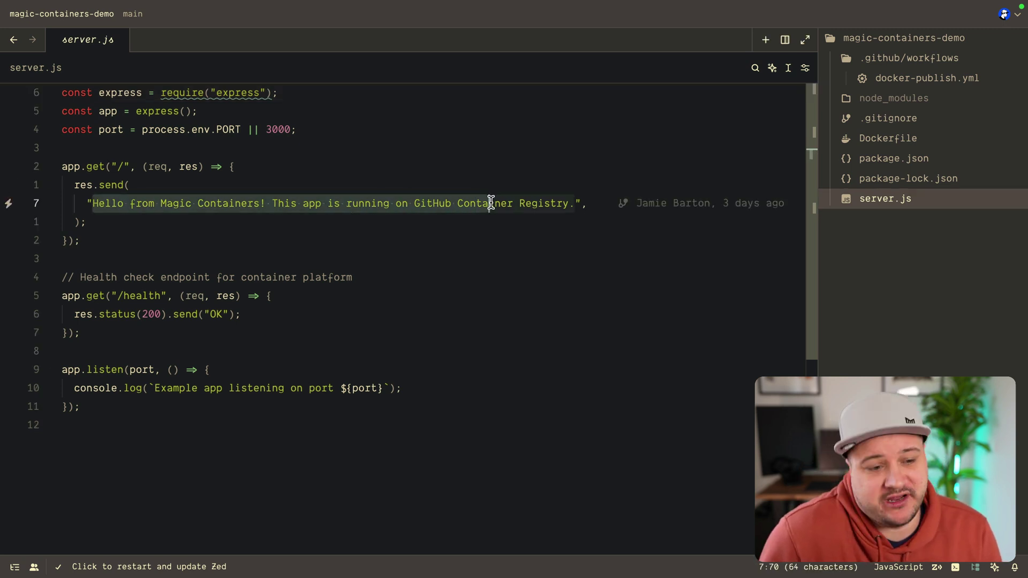
click(122, 41)
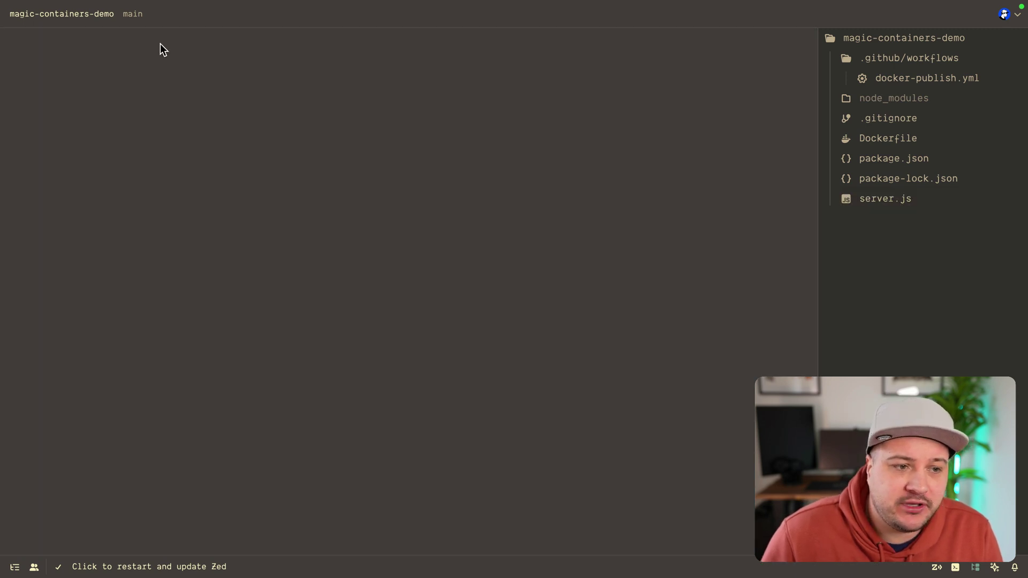
click(890, 138)
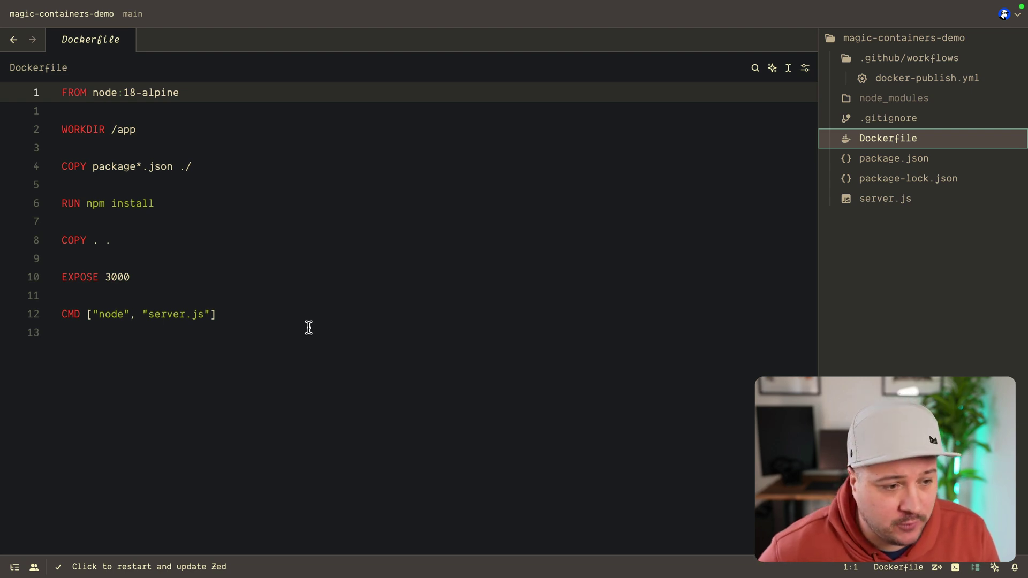
click(922, 80)
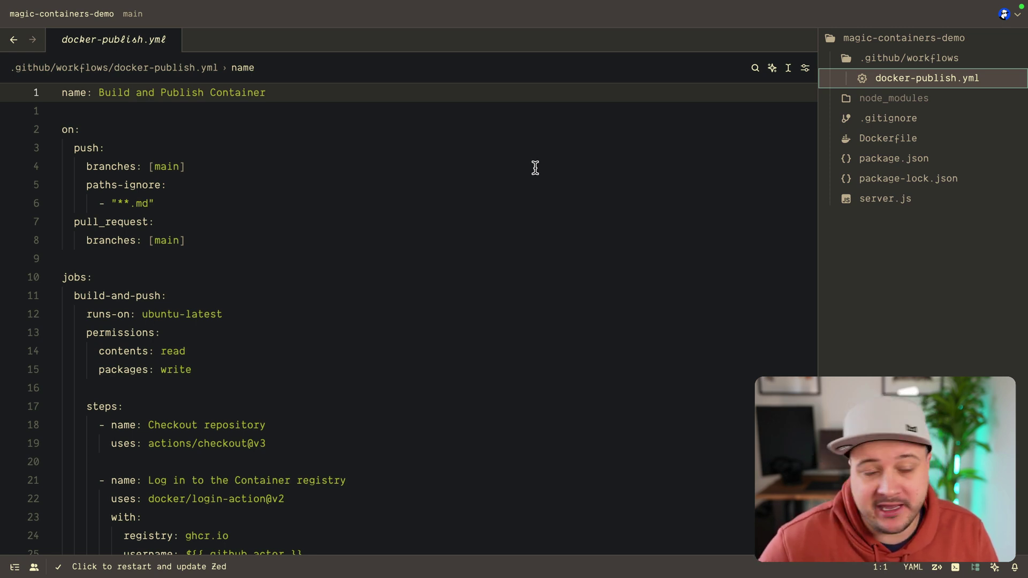
- Review the workflow down to the 'Build and push Docker image' step and open a terminal
scroll(535, 168, down, 5)
drag(66, 134, 168, 135)
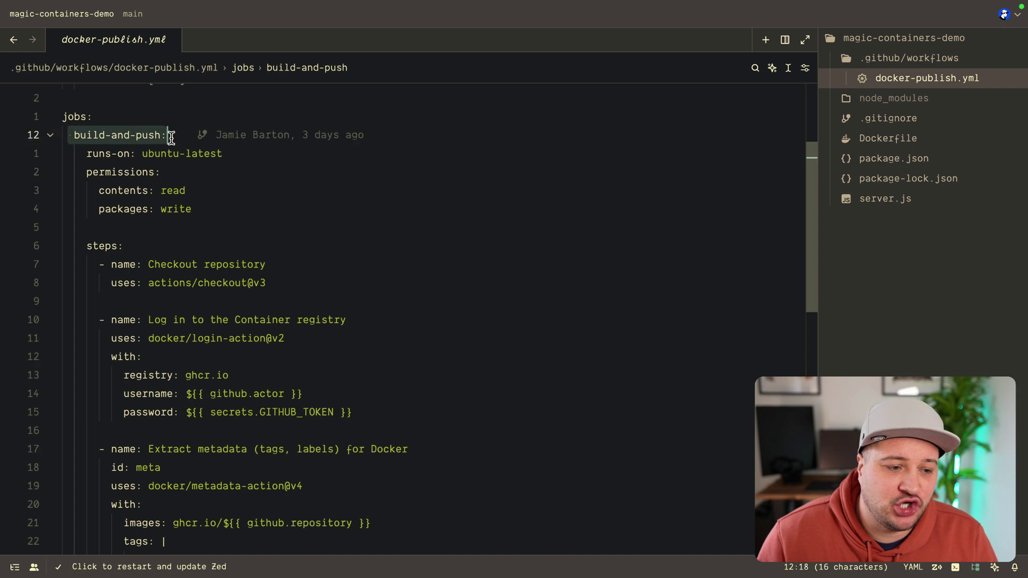
click(179, 136)
scroll(207, 152, down, 3)
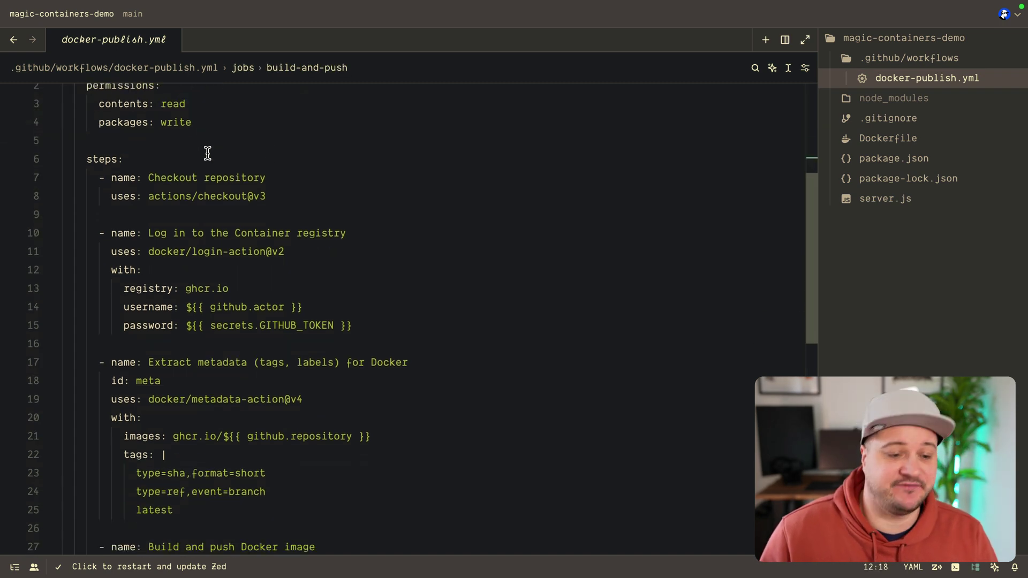
scroll(373, 158, down, 5)
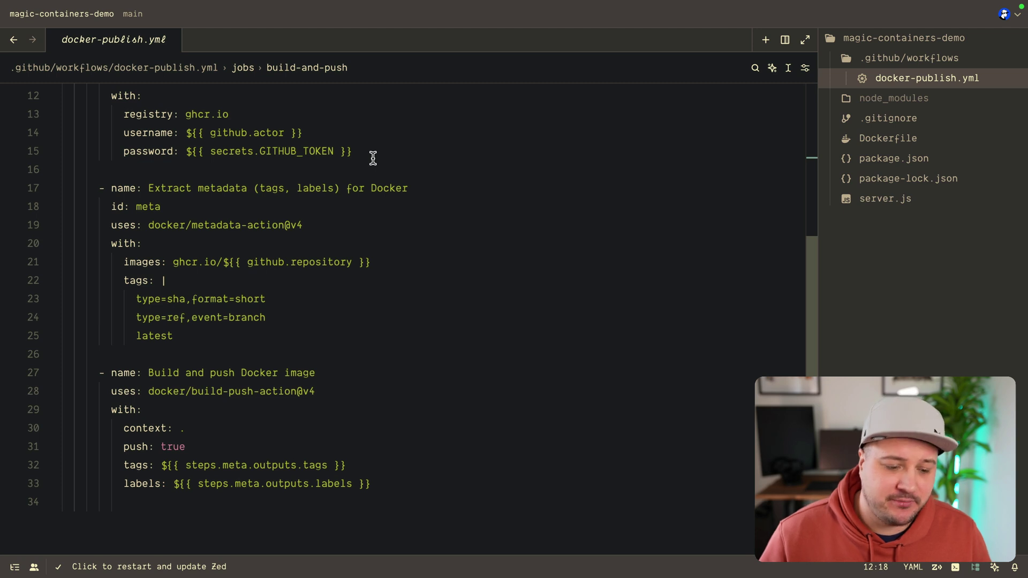
drag(95, 372, 407, 478)
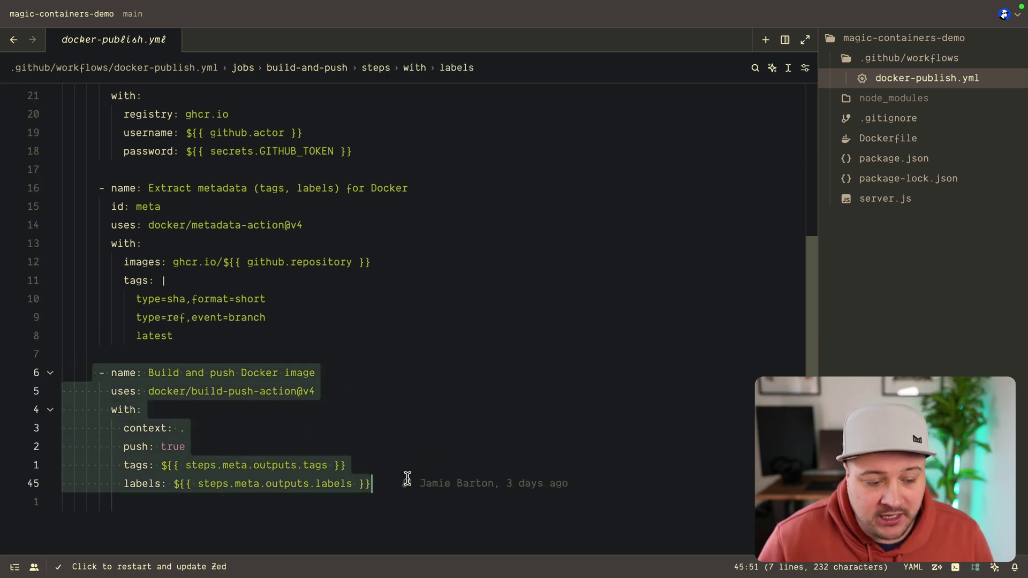
mouse_move(407, 478)
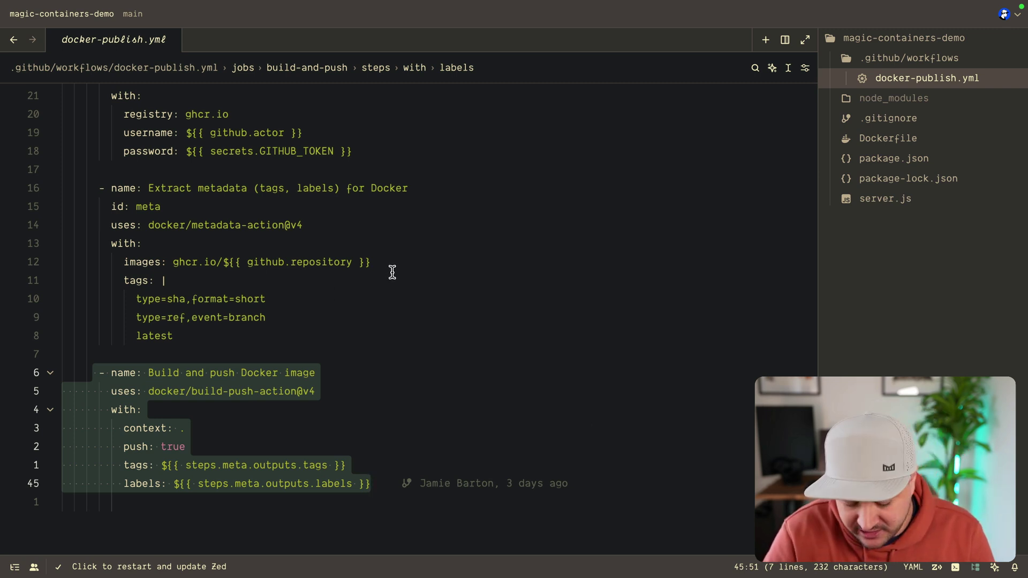
key(ctrl+grave)
- Run gh browse to reach the GitHub repo, then open its magic-containers-demo package
text(gh browse)
key(Return)
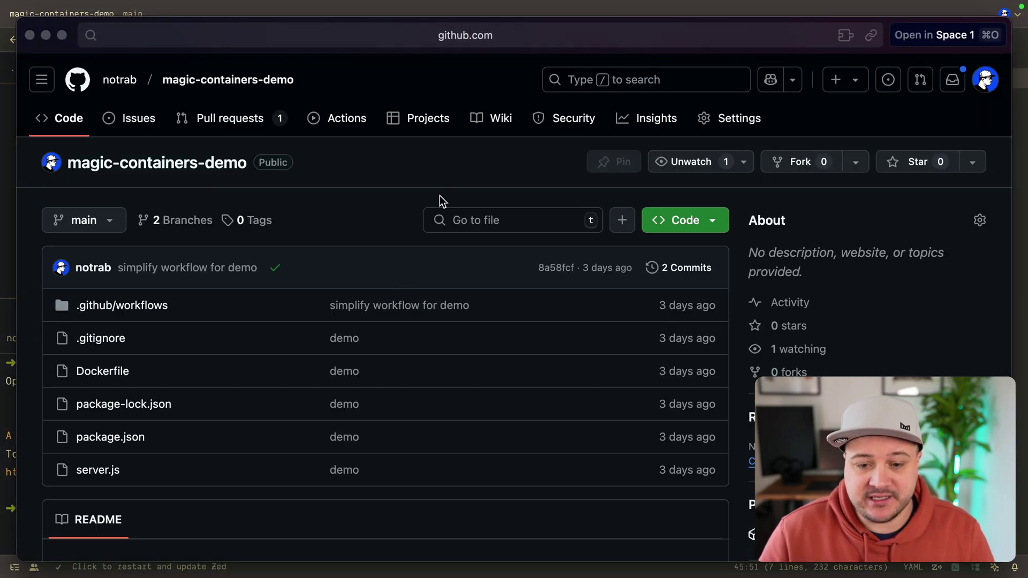
scroll(324, 219, down, 1)
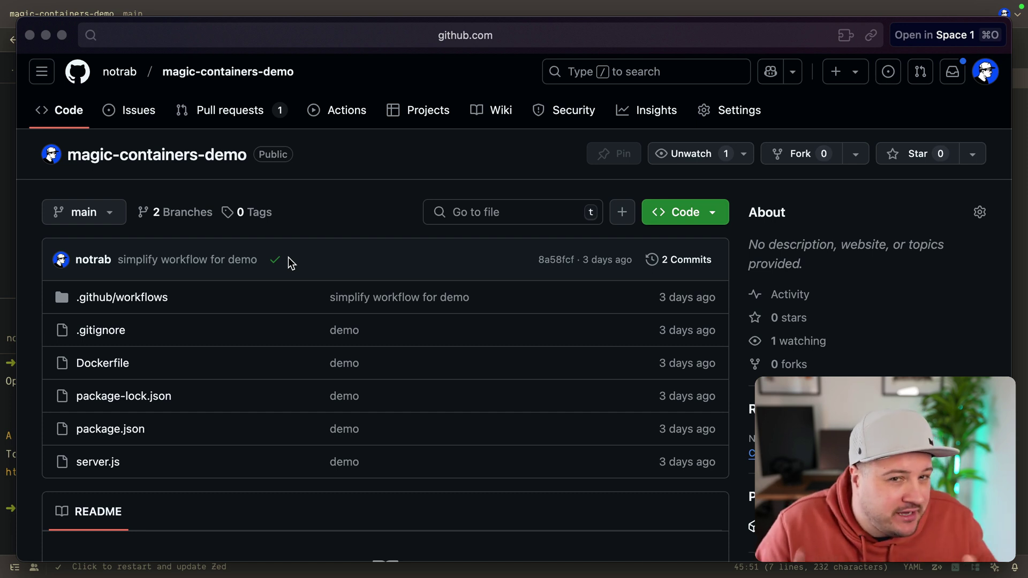
mouse_move(274, 263)
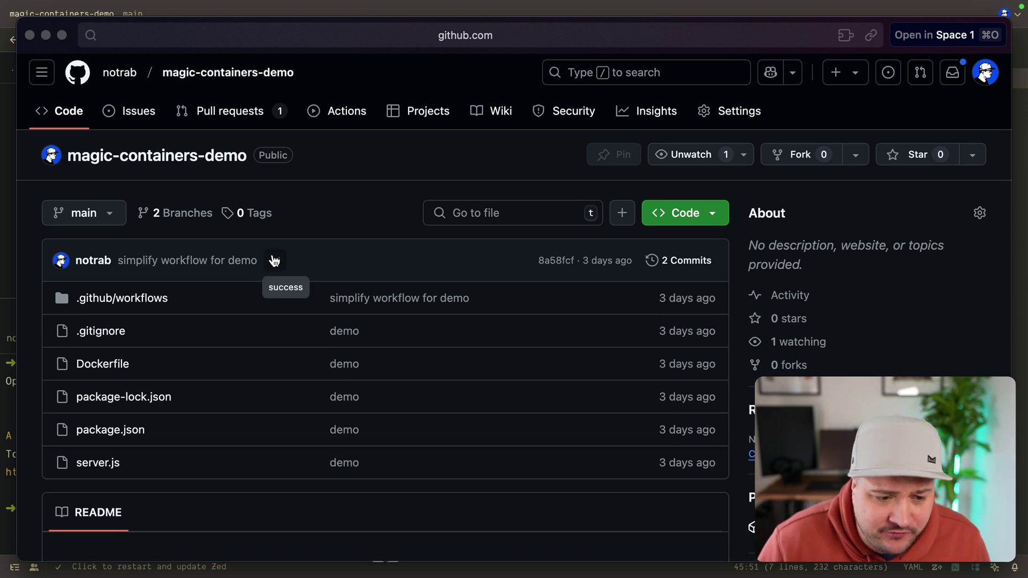
scroll(388, 271, down, 3)
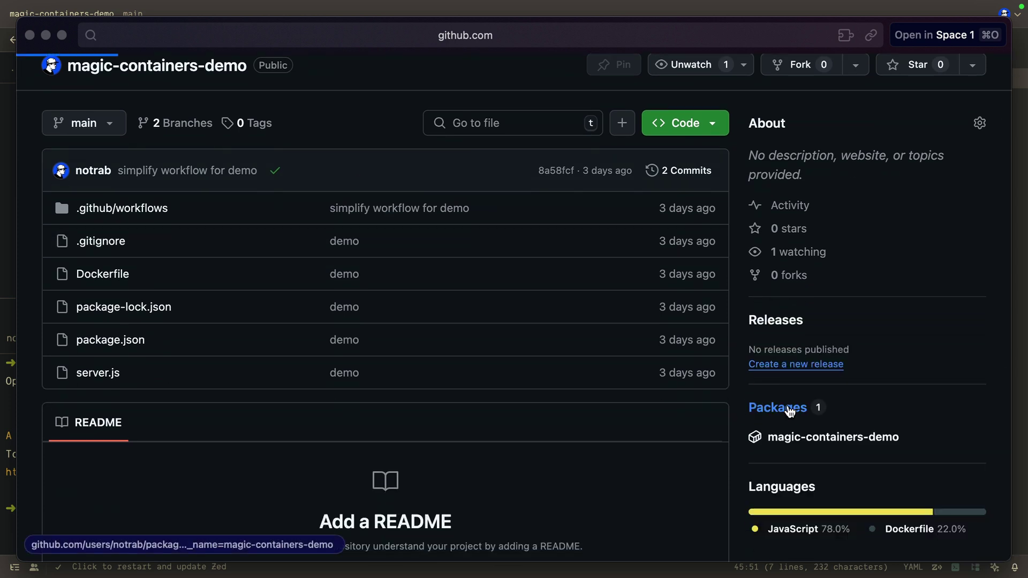
click(788, 405)
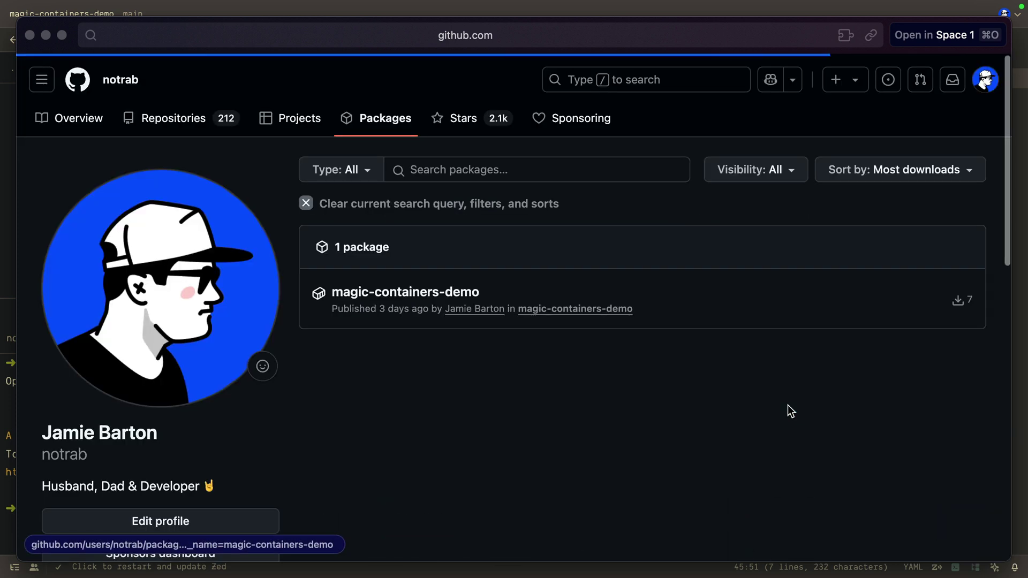
click(394, 298)
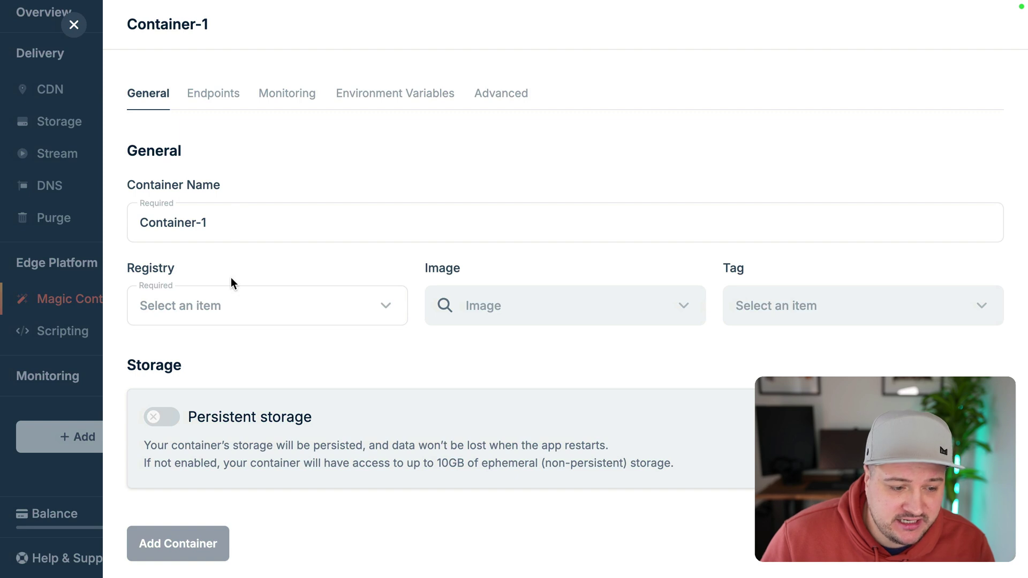
- Set Container-1 to the GitHub Public magic-containers-demo image with tag latest
click(225, 305)
click(201, 380)
click(514, 303)
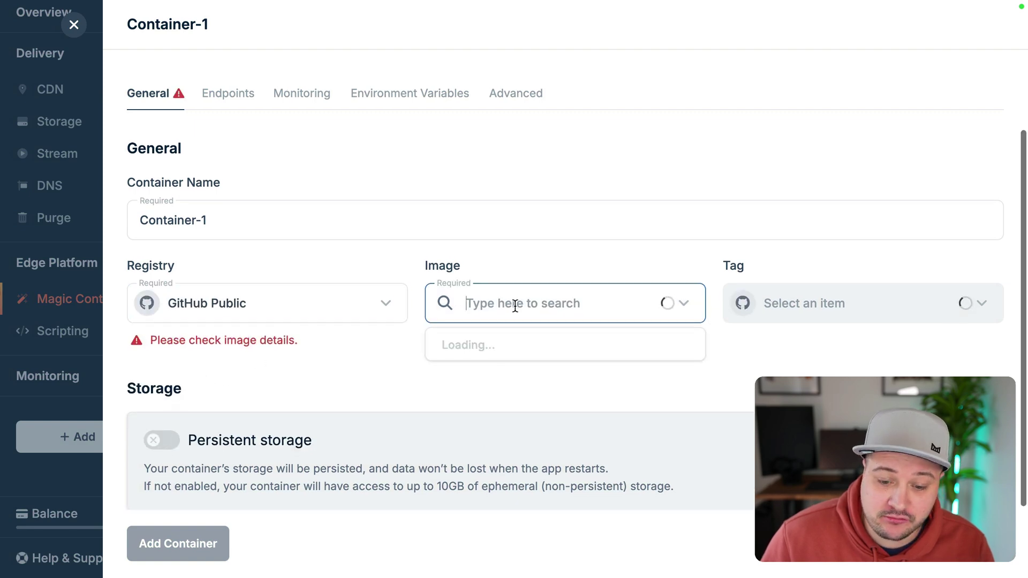
text(notrab)
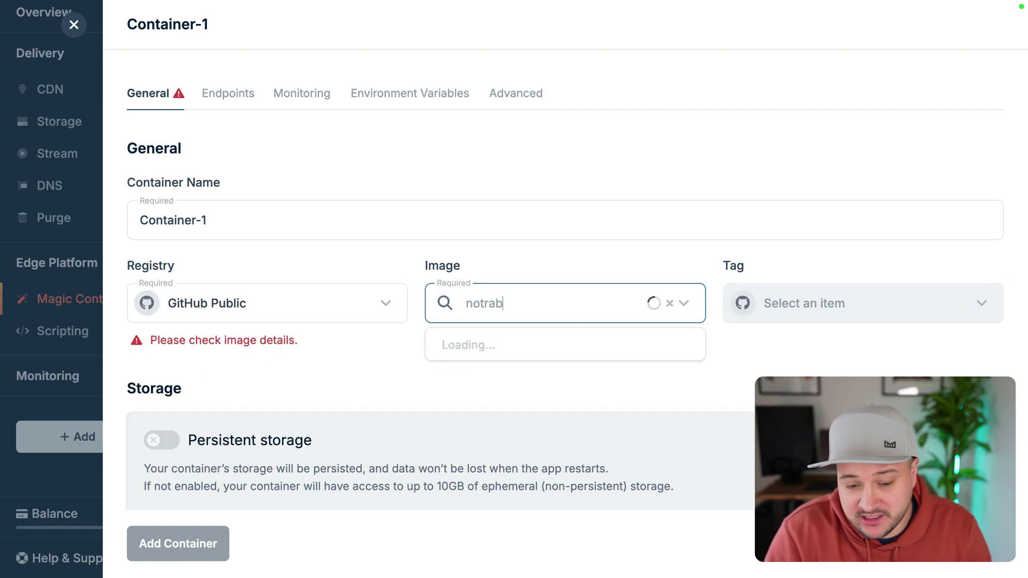
text(/magic)
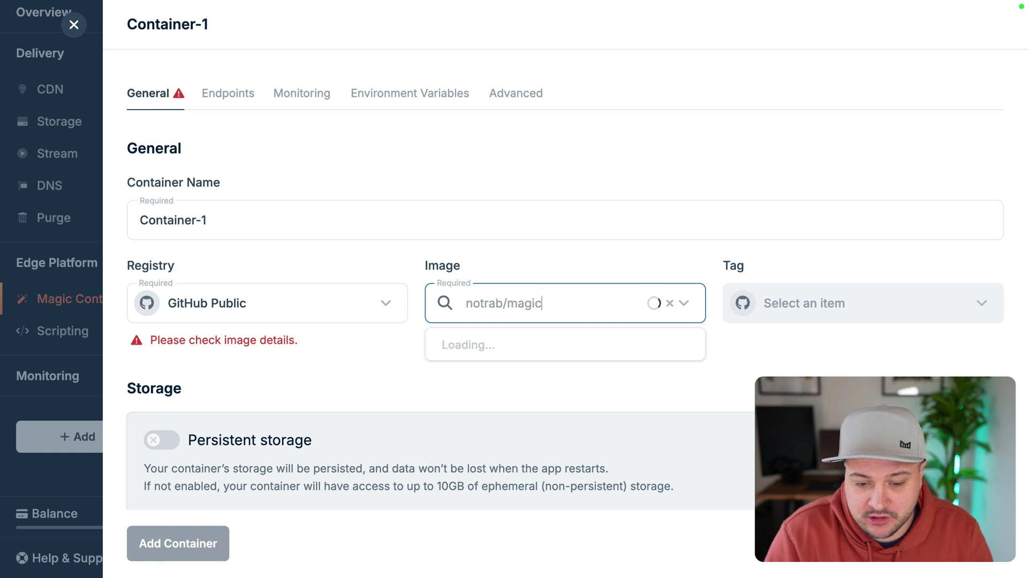
text(-containers-demo)
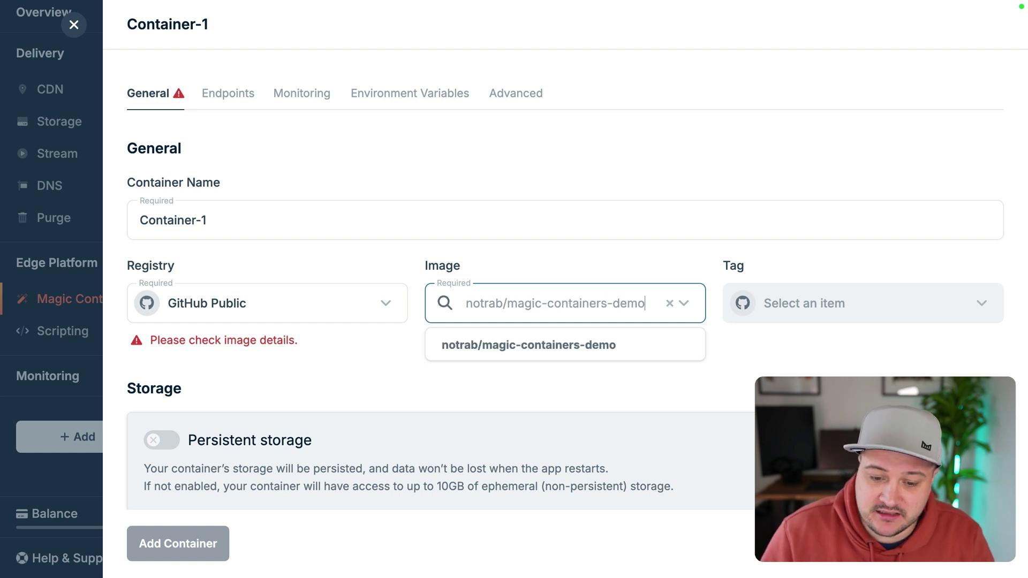
click(524, 339)
click(784, 310)
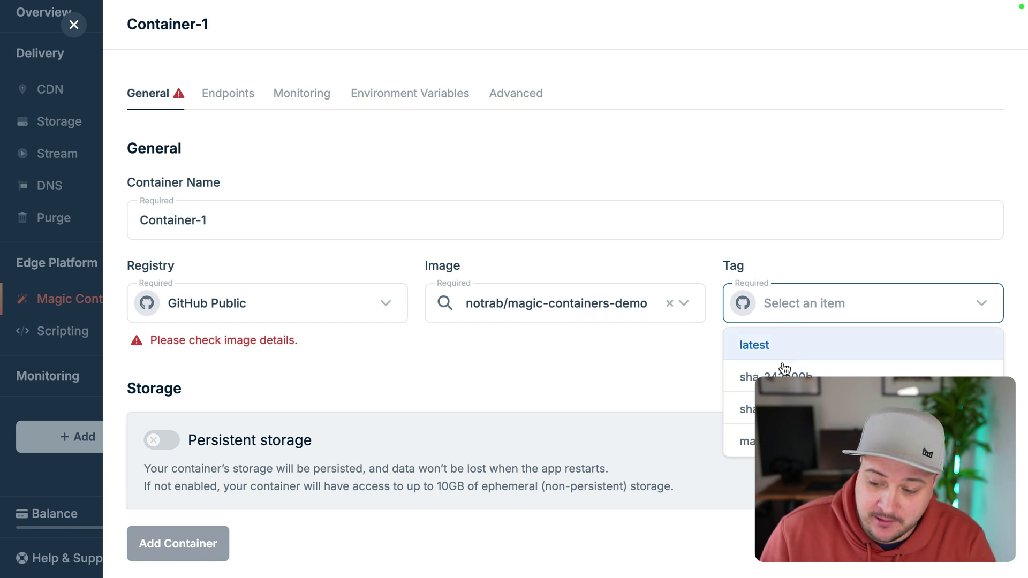
click(797, 352)
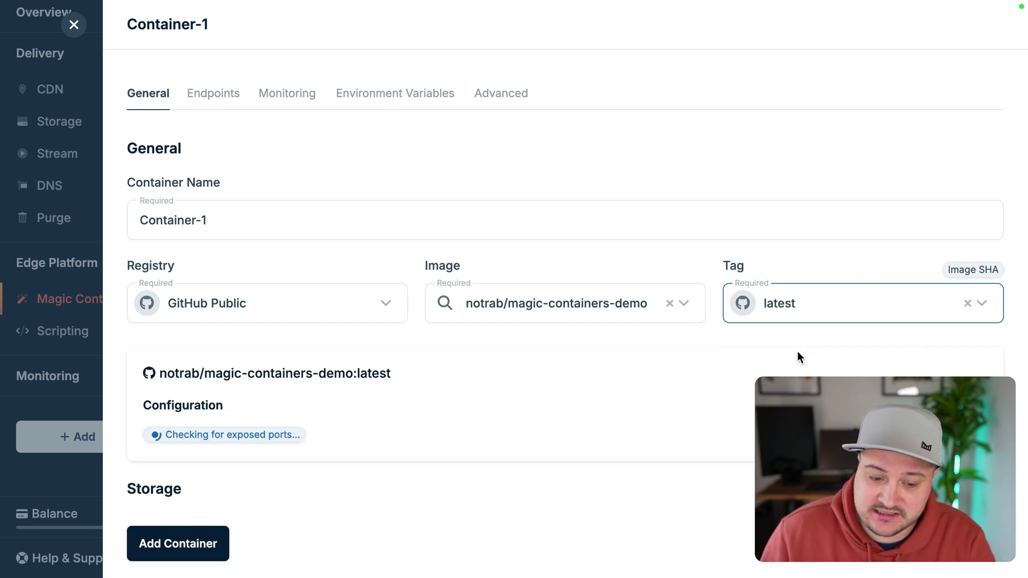
- Add the detected port 3000 endpoint and view the container's endpoints
scroll(485, 358, down, 3)
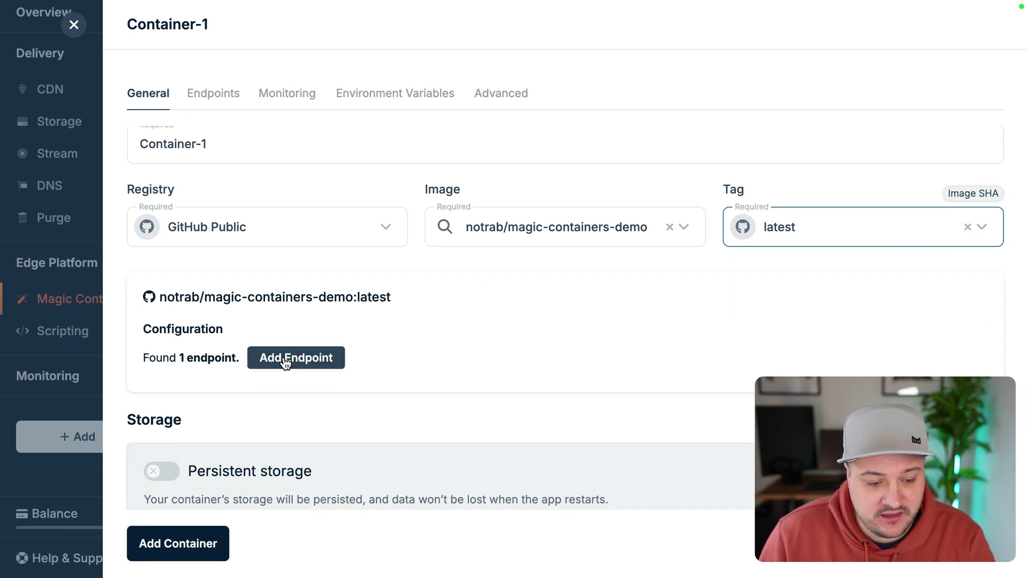
click(285, 363)
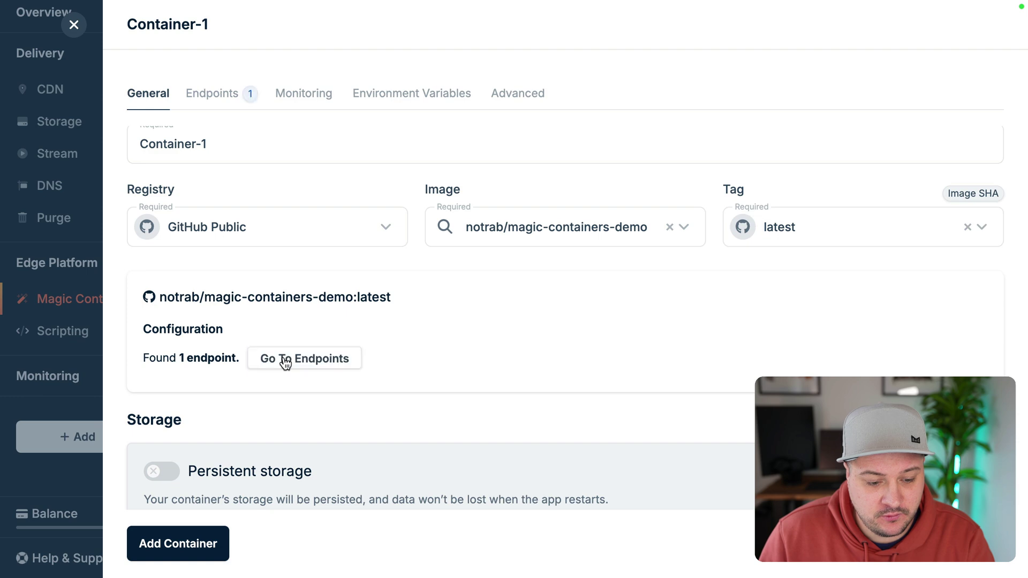
click(358, 364)
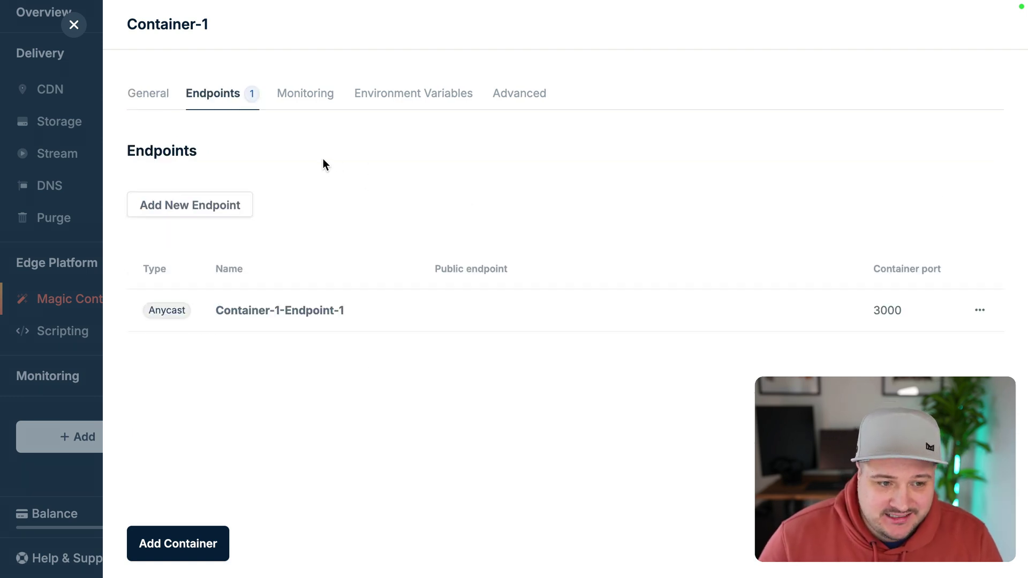
- Check the Monitoring health checks, then add and remove an empty environment variable row
click(315, 103)
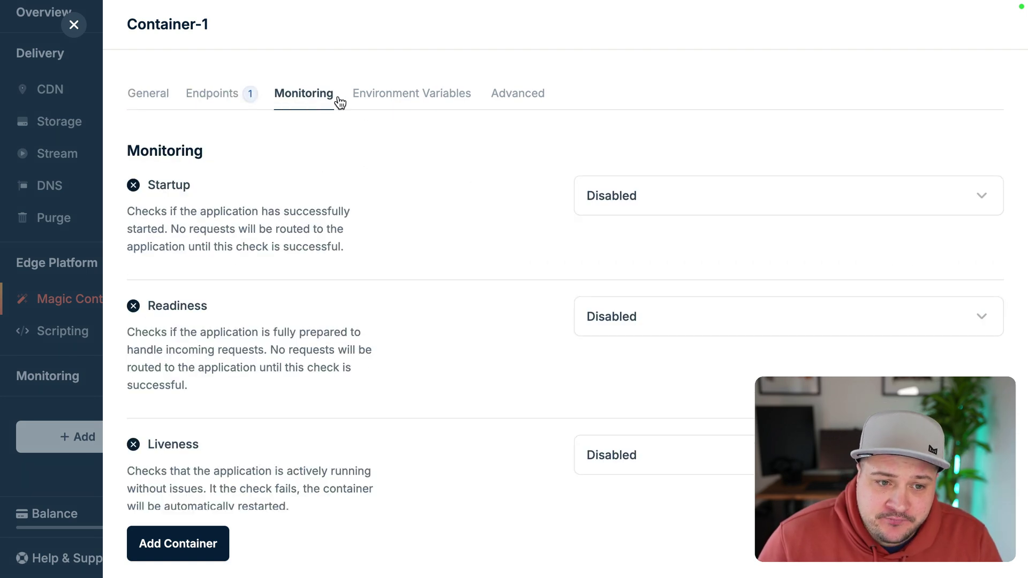
scroll(423, 206, down, 1)
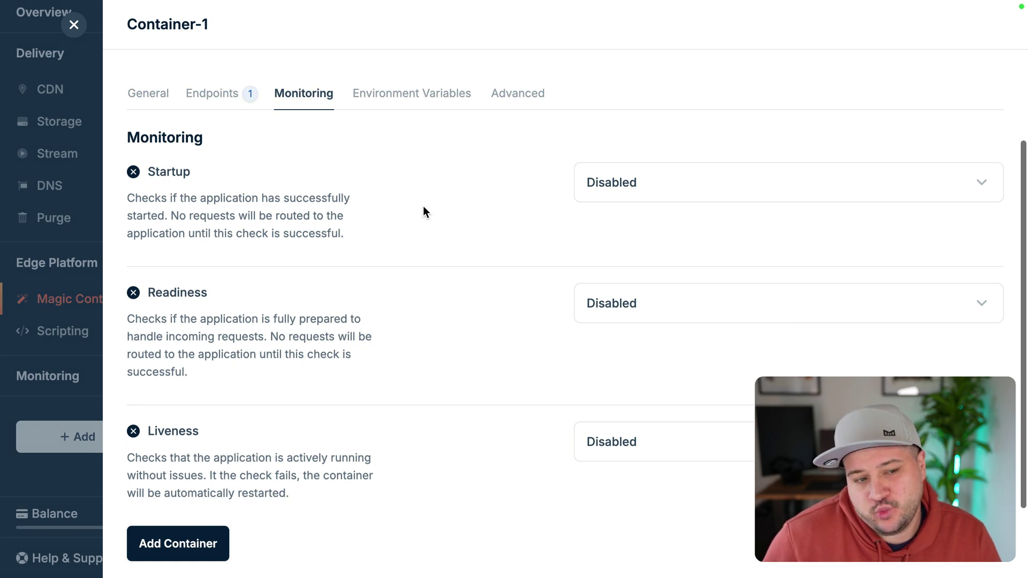
scroll(420, 204, up, 1)
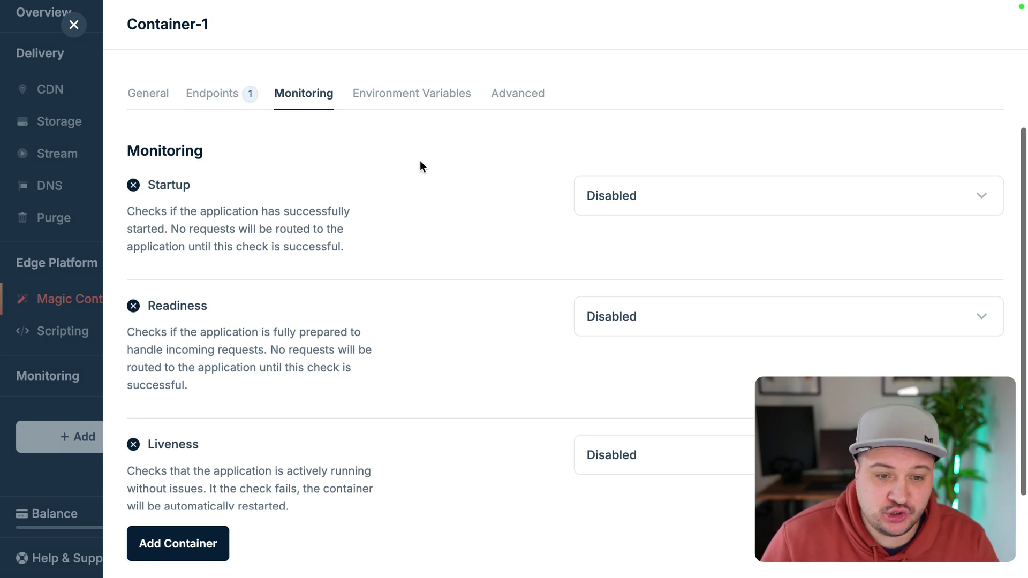
click(416, 99)
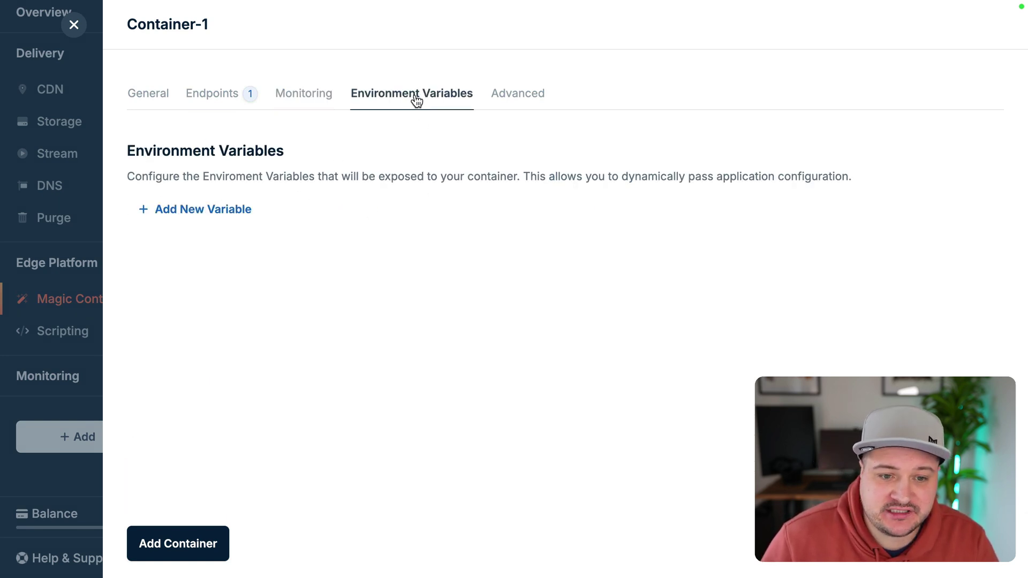
click(243, 206)
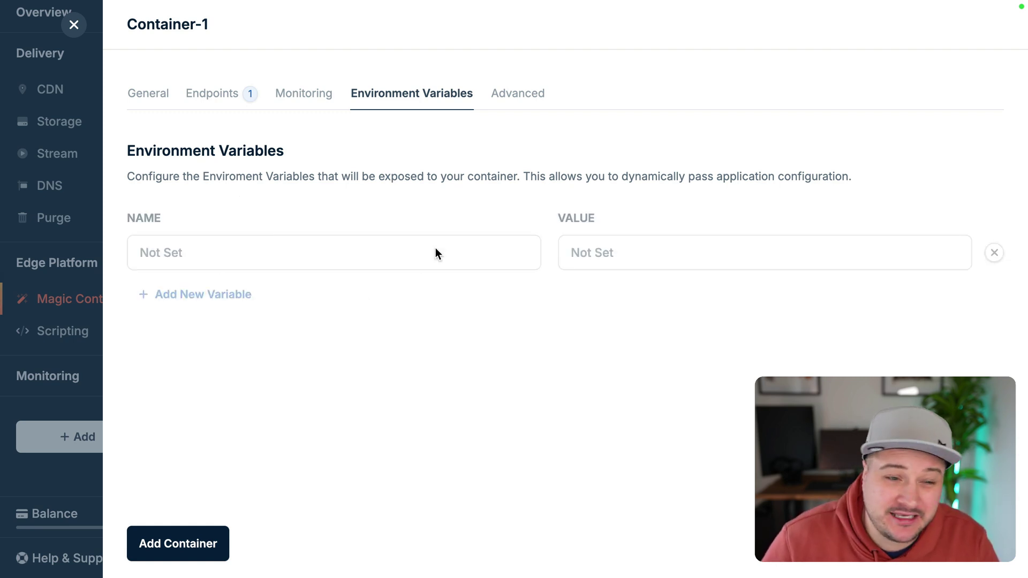
click(993, 253)
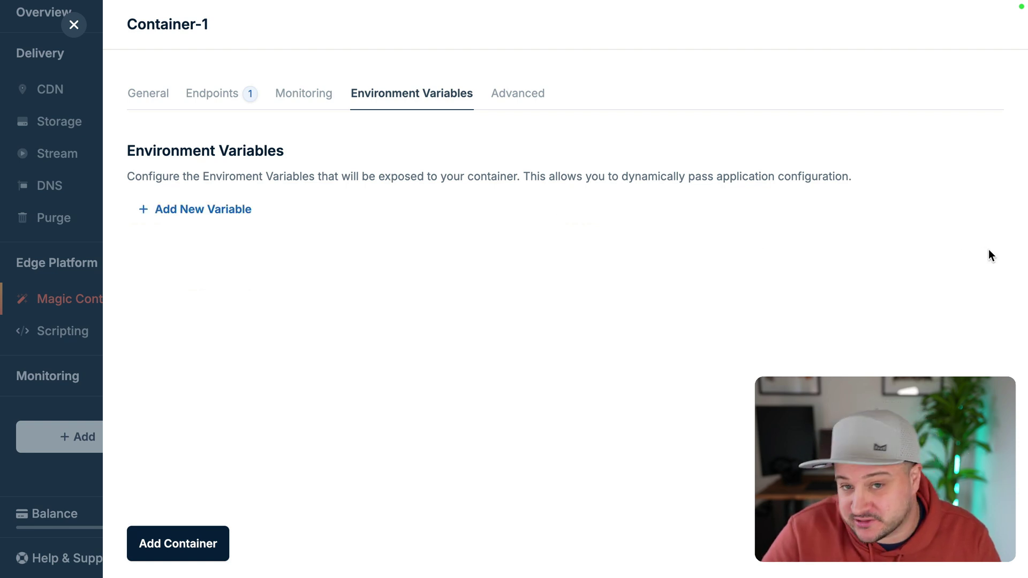
- Look over Advanced settings, leaving Always Pull The Image enabled, and return to General
click(515, 97)
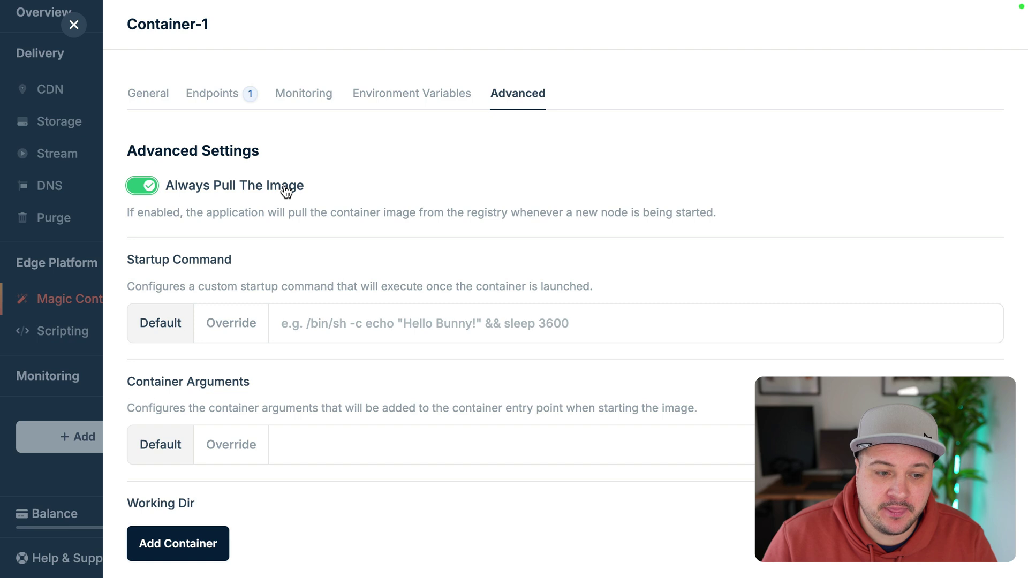
scroll(423, 227, down, 1)
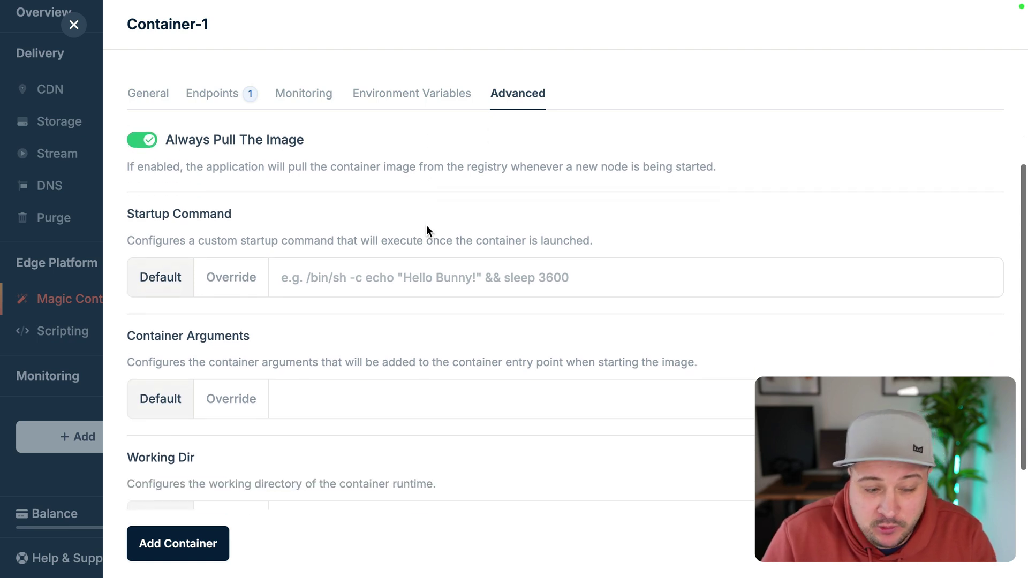
scroll(427, 226, down, 1)
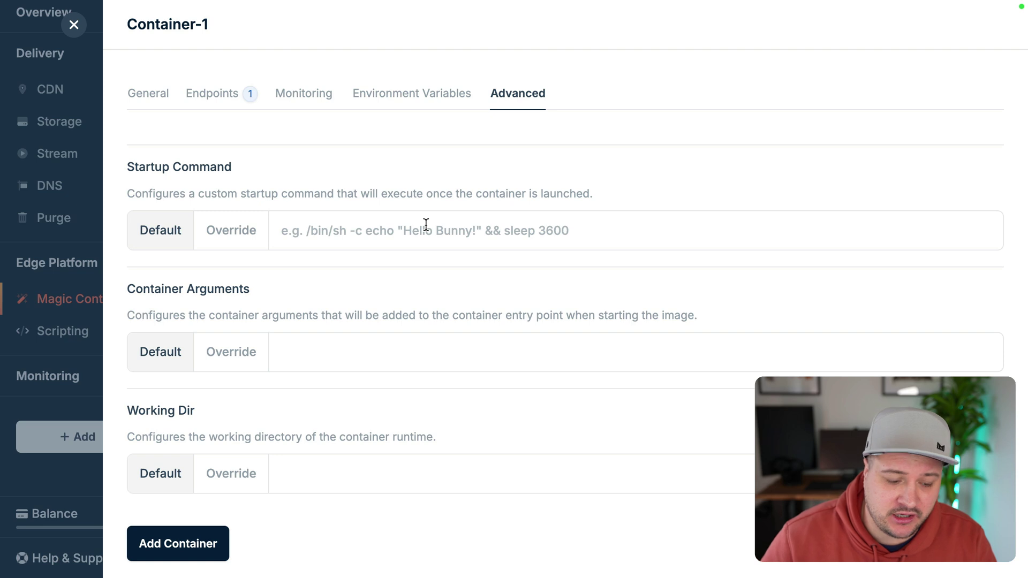
scroll(427, 225, up, 2)
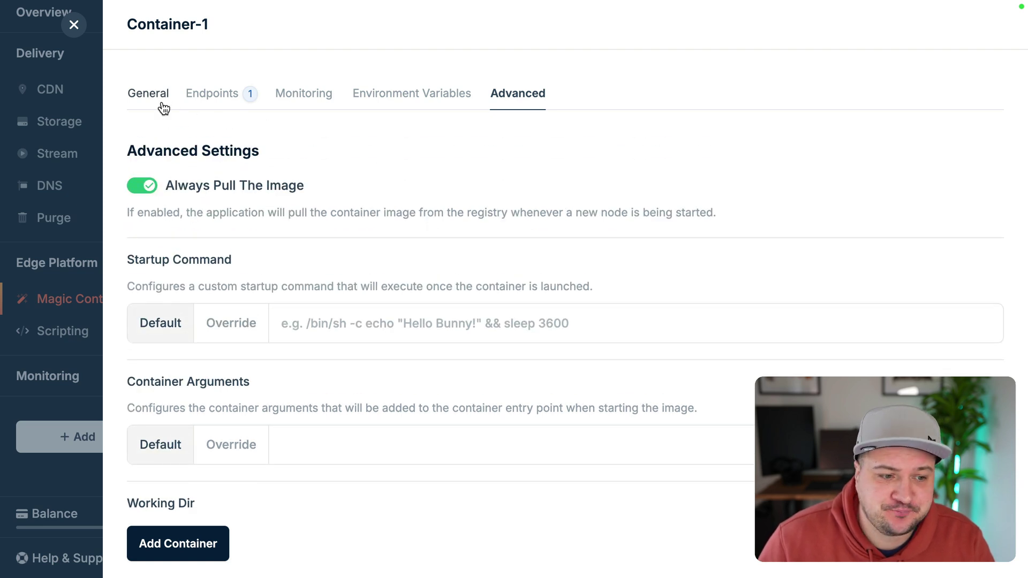
click(161, 105)
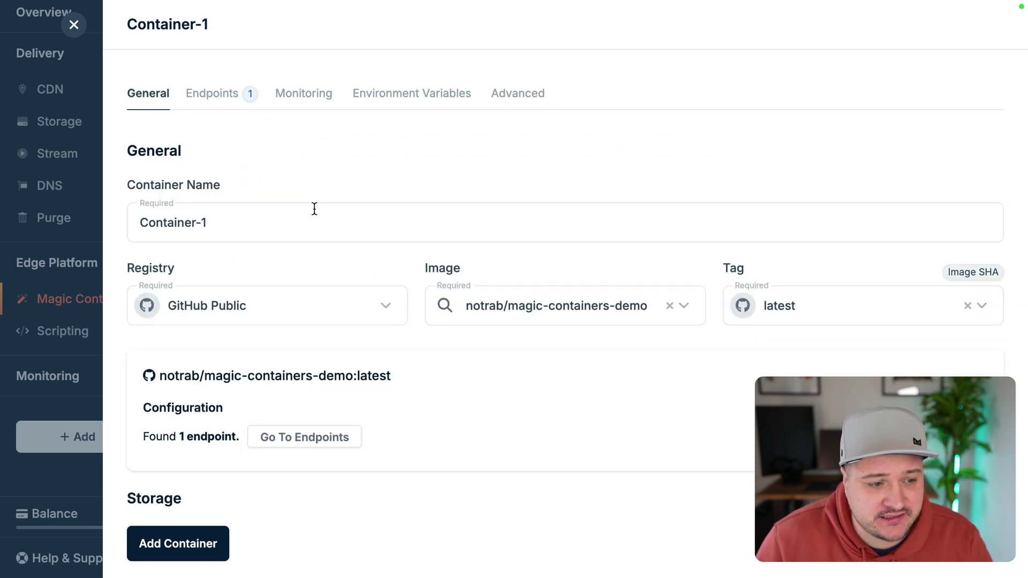
scroll(314, 209, down, 1)
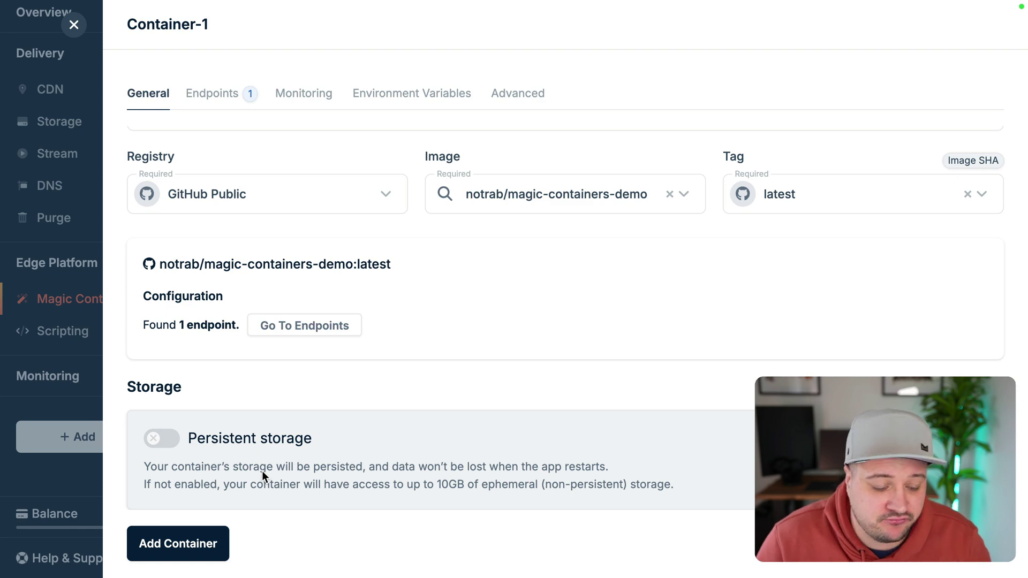
- Add Container-1, review the summary and estimated cost, and confirm creating My App
click(192, 538)
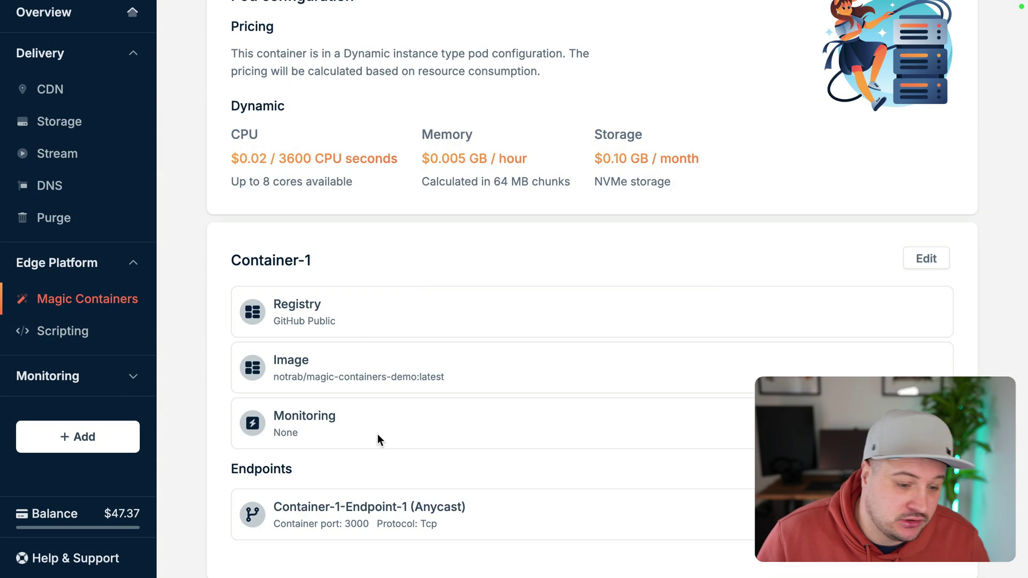
scroll(394, 326, down, 4)
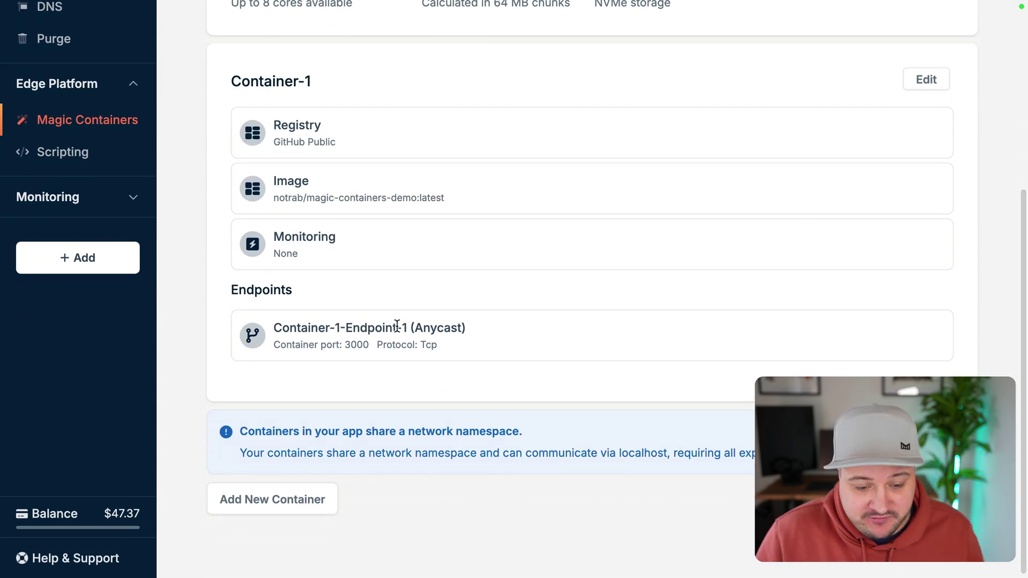
scroll(401, 327, up, 5)
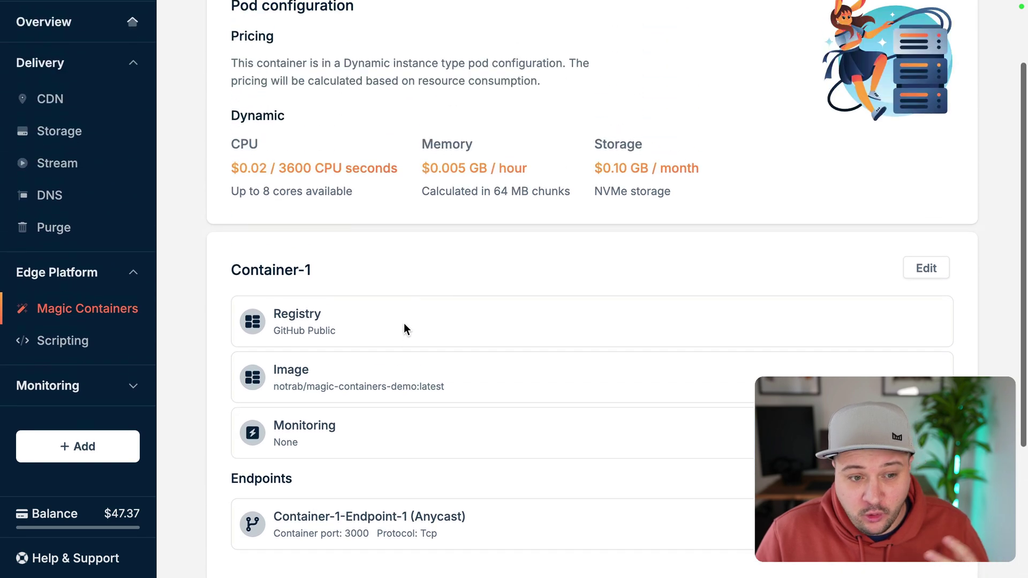
scroll(436, 325, down, 6)
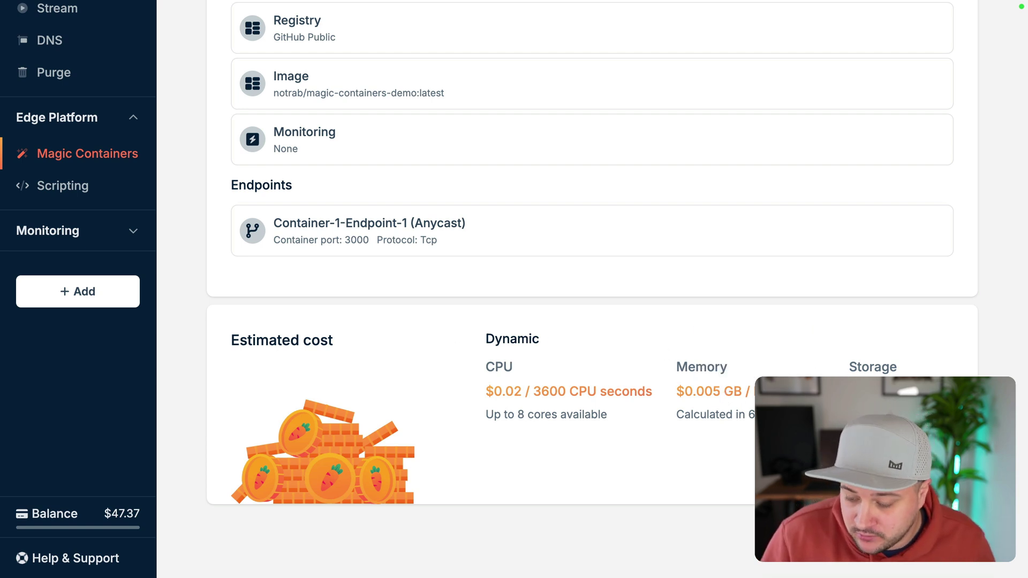
scroll(616, 240, up, 5)
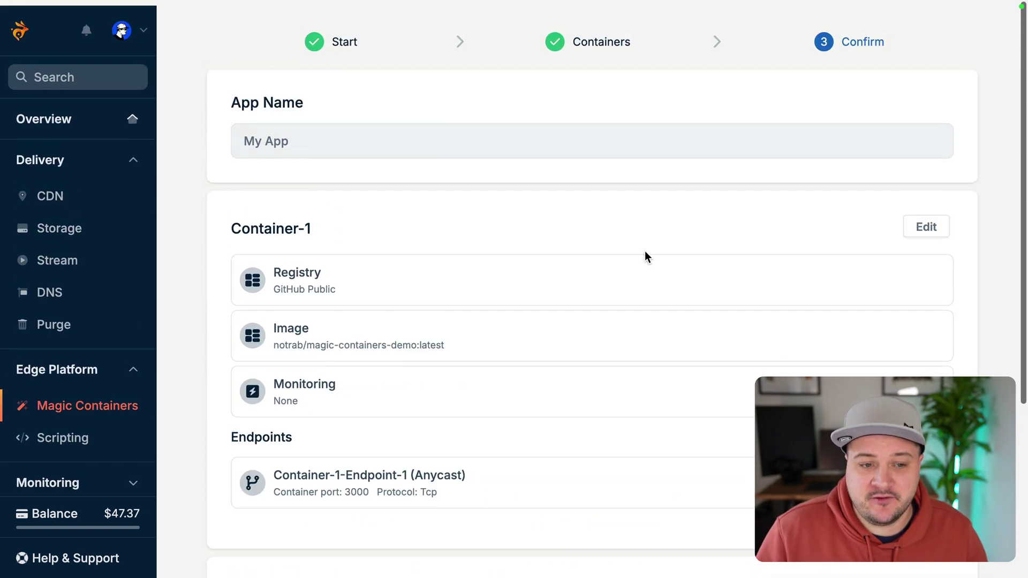
scroll(565, 172, down, 5)
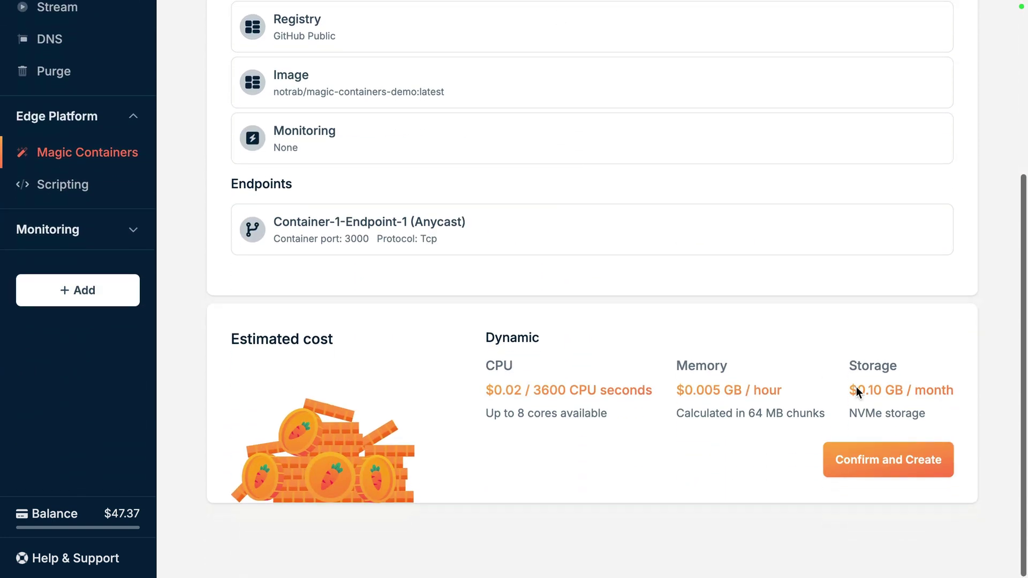
click(880, 462)
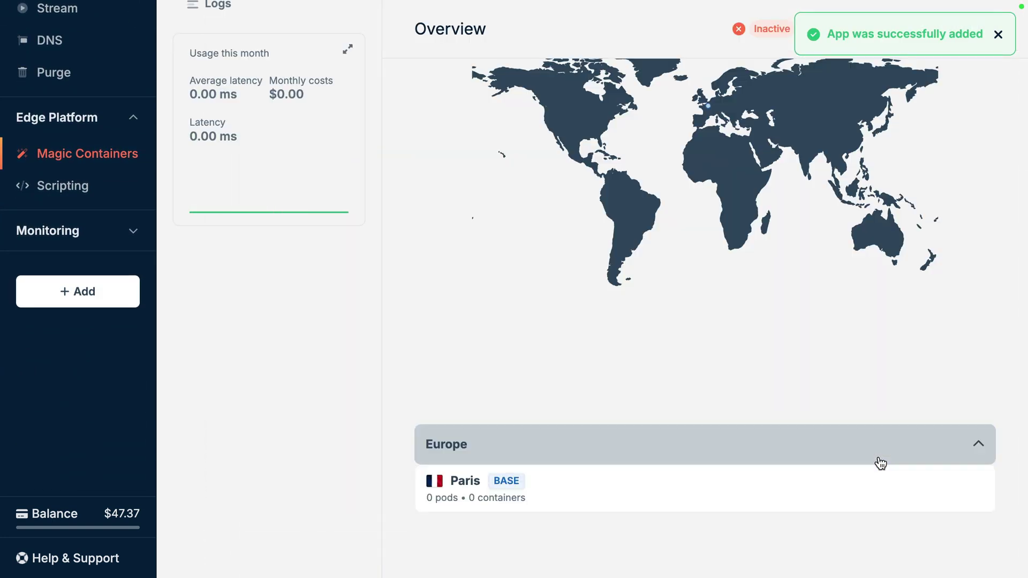
scroll(562, 493, up, 5)
mouse_move(709, 351)
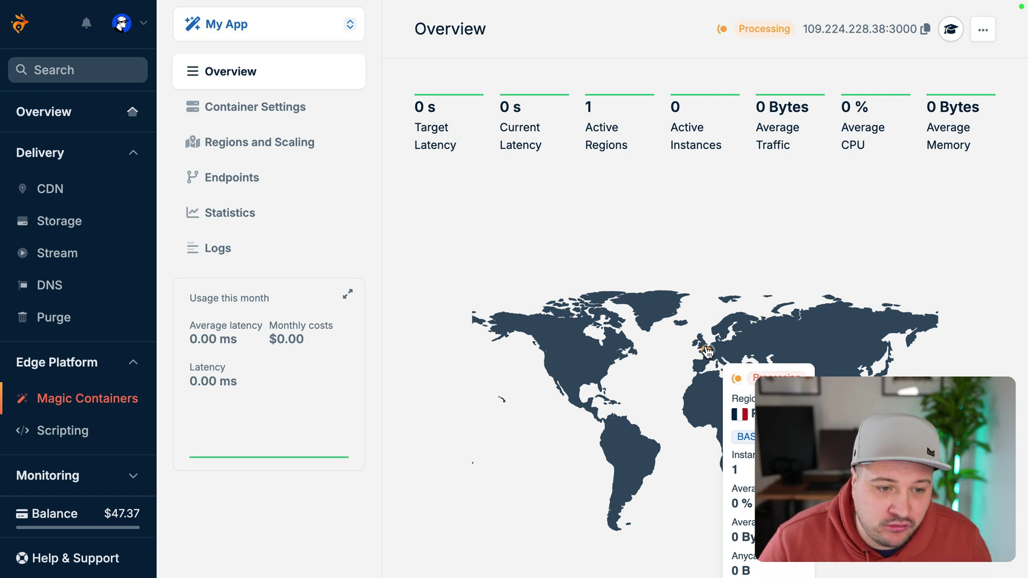
- Open My App's Regions and Scaling page and scroll past Autoscaling to Provisioning type
click(234, 143)
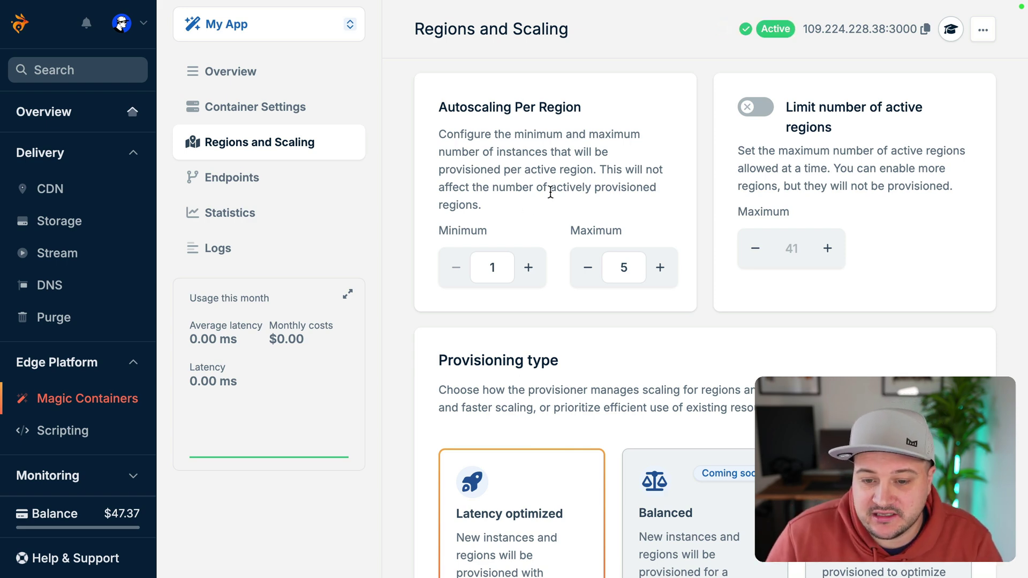
scroll(550, 192, down, 1)
scroll(769, 108, up, 1)
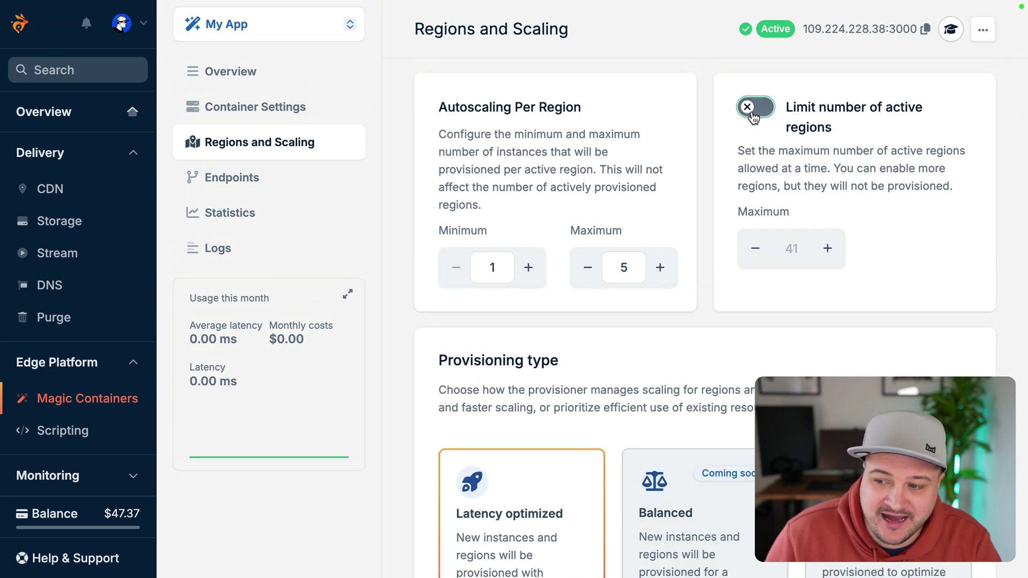
scroll(590, 268, down, 2)
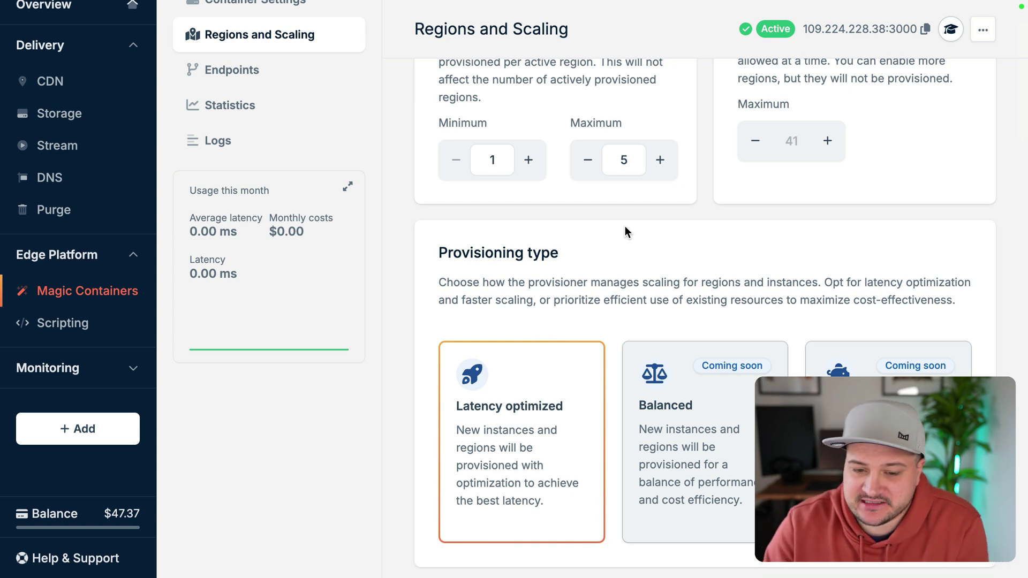
scroll(625, 226, down, 2)
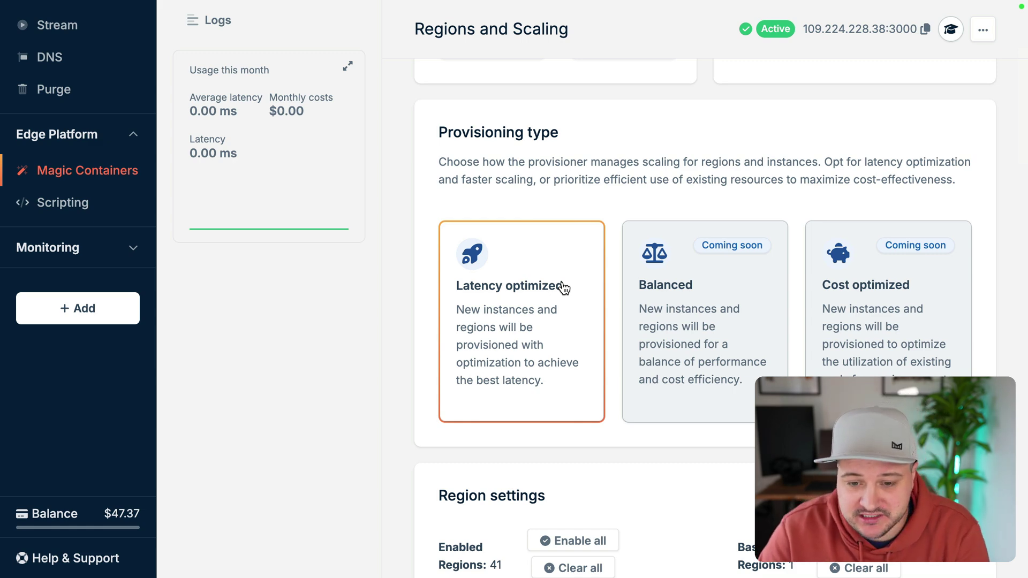
scroll(563, 288, down, 5)
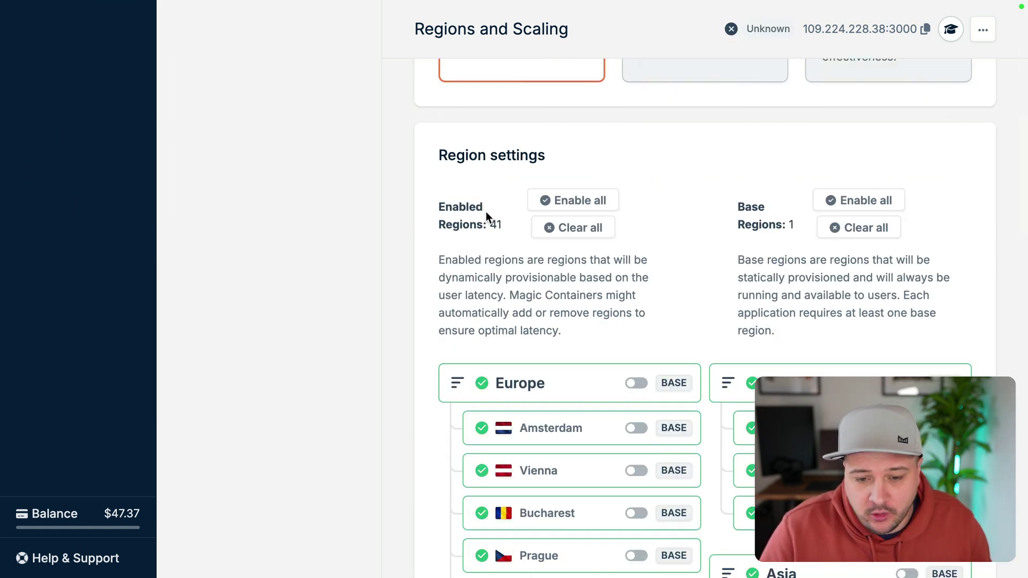
- Disable Vienna, Bucharest and Prague as enabled regions
scroll(486, 213, down, 2)
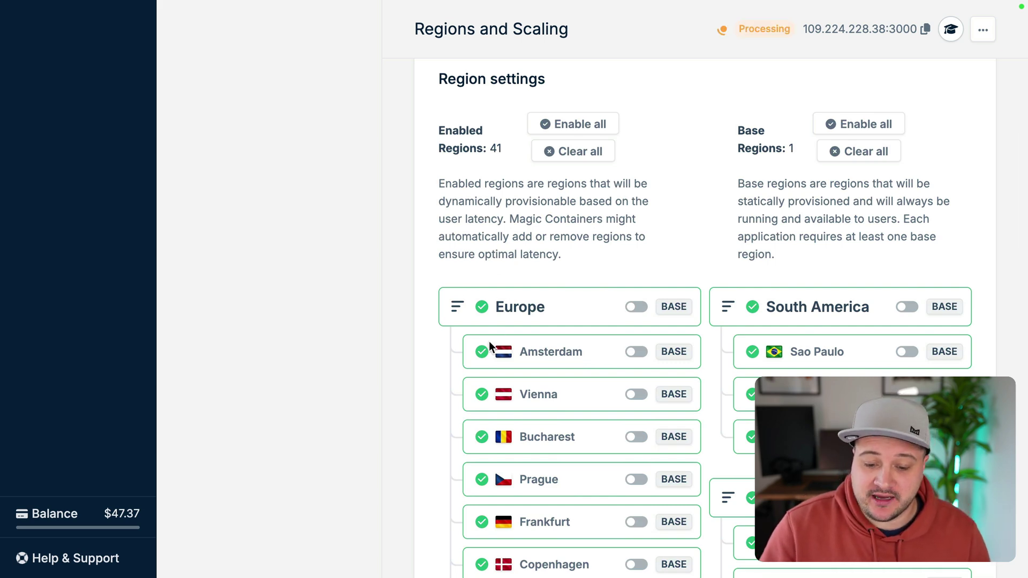
scroll(489, 342, down, 2)
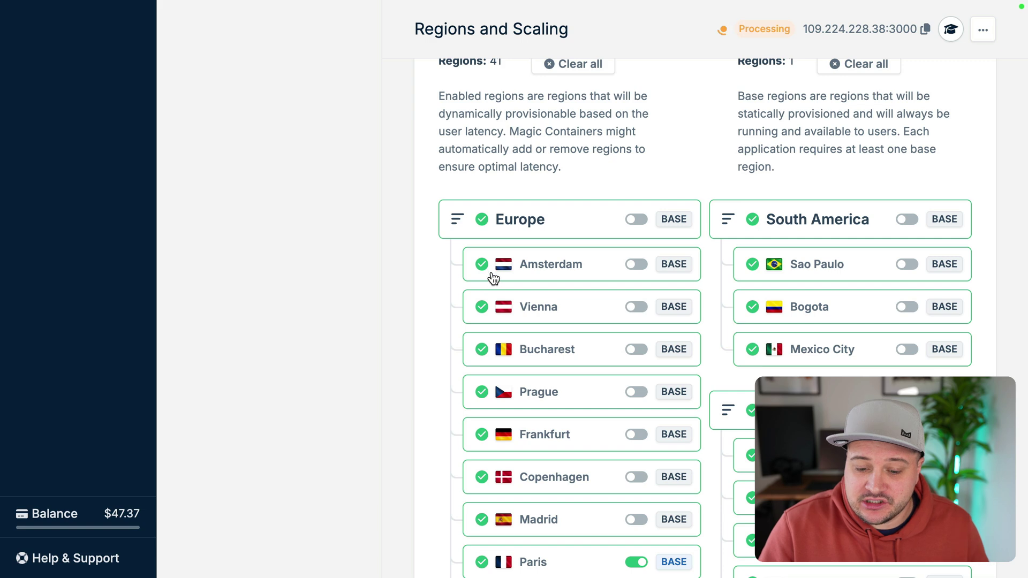
click(482, 307)
click(482, 349)
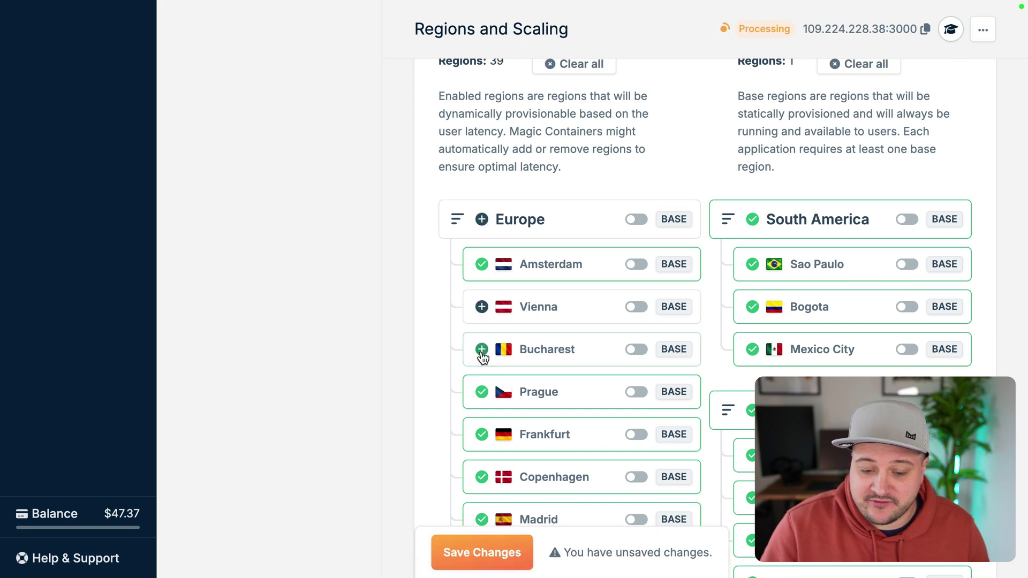
click(482, 392)
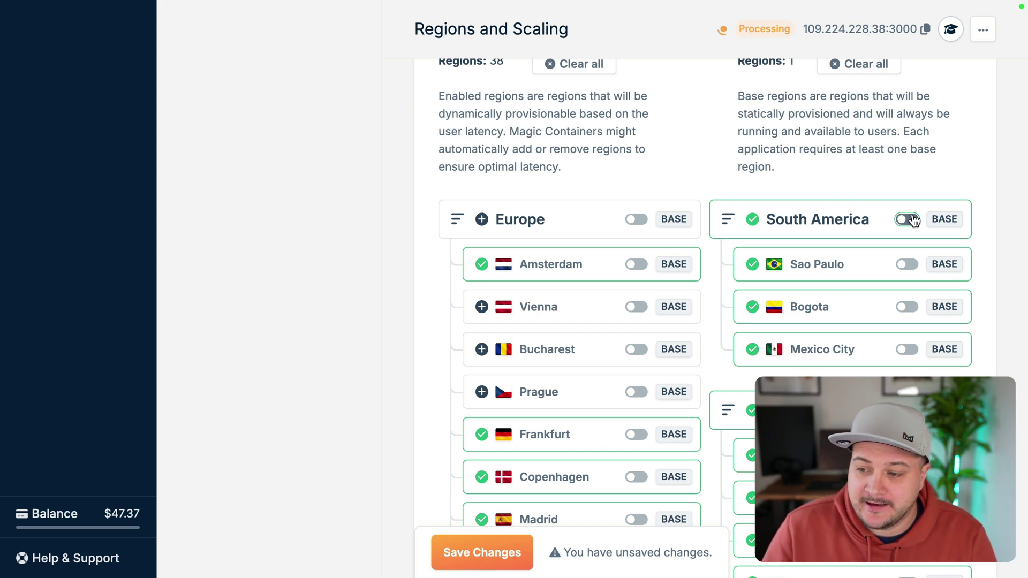
- Make every Europe region a base region and highlight the base and enabled region explanations
click(635, 220)
scroll(635, 225, up, 1)
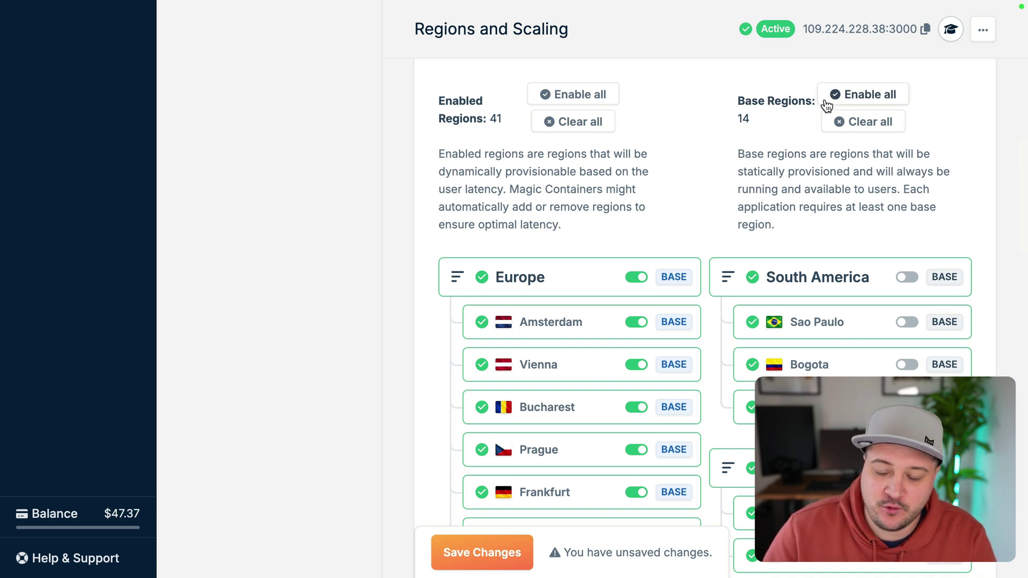
drag(756, 157, 846, 172)
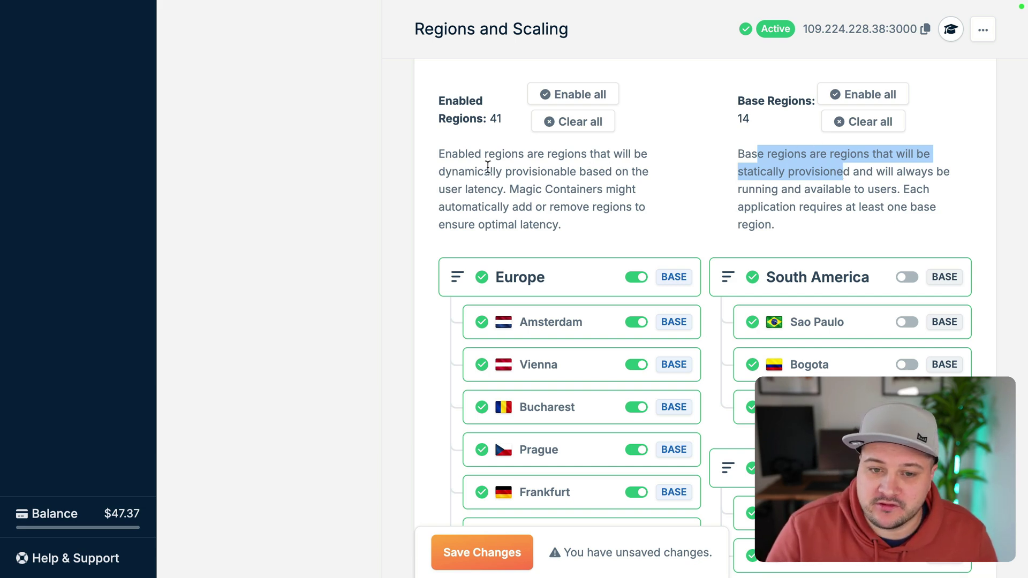
drag(439, 155, 526, 206)
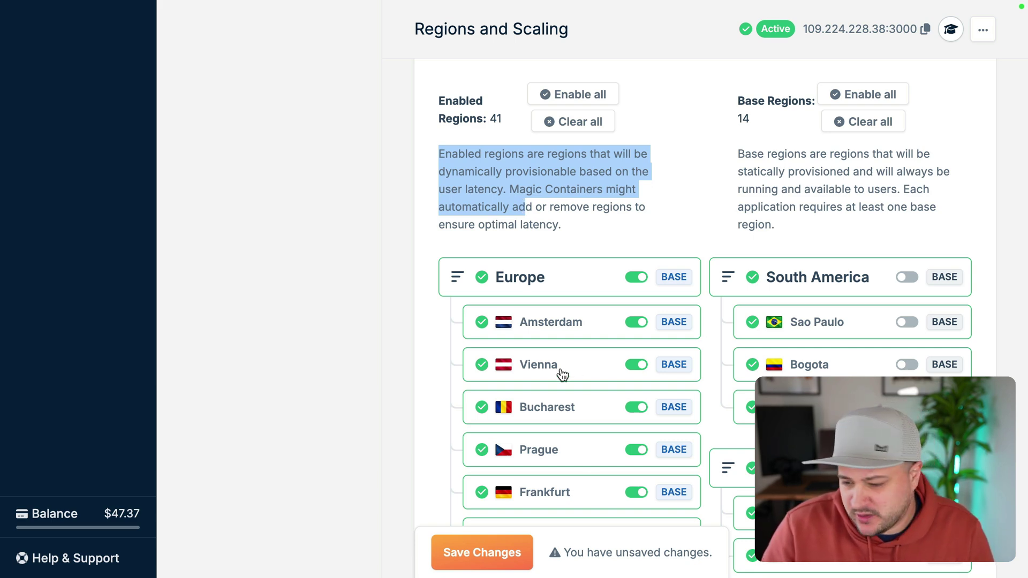
click(635, 172)
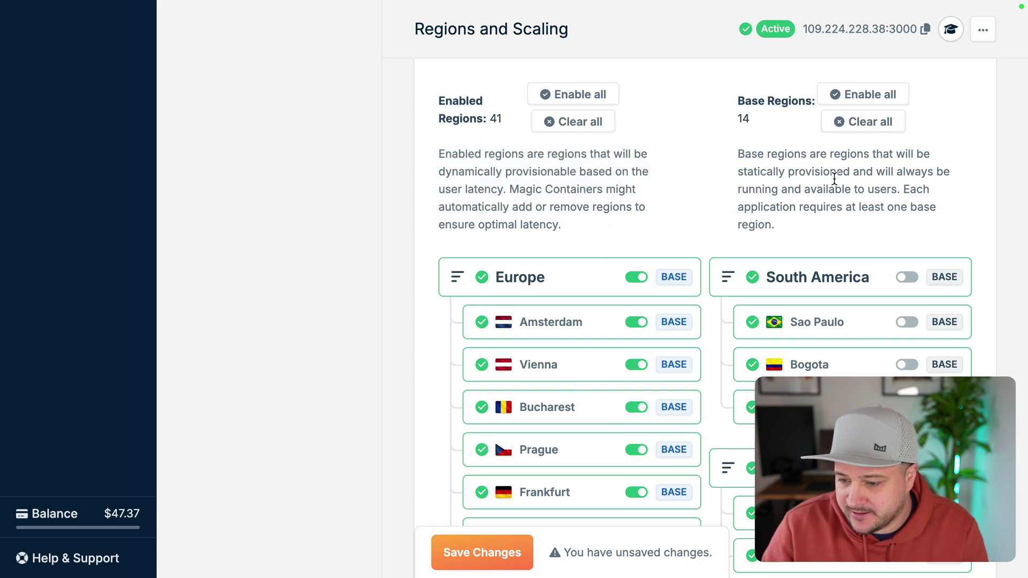
- Remove all Europe regions from the base regions again
click(637, 277)
scroll(637, 273, down, 3)
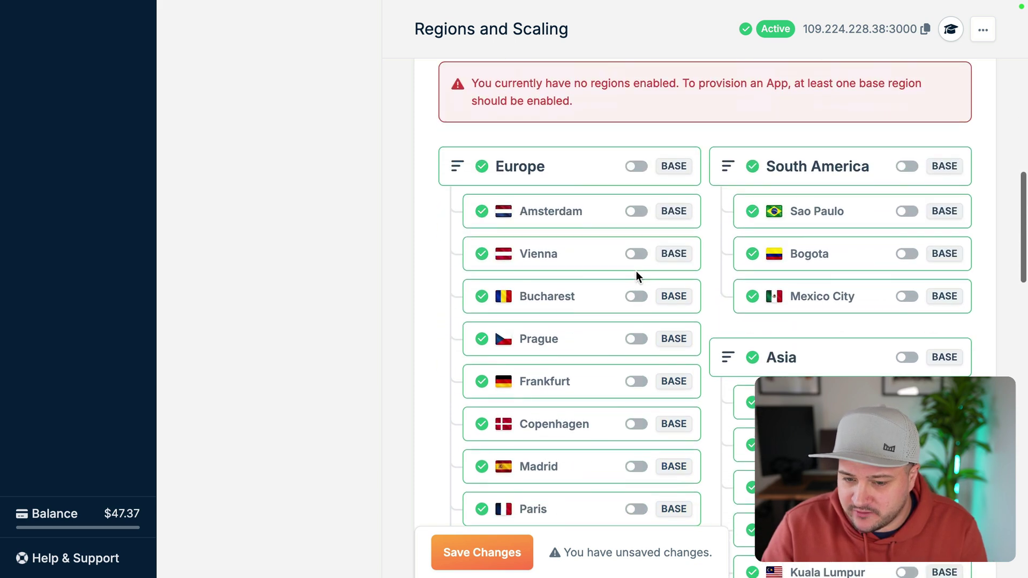
click(647, 169)
scroll(643, 174, down, 6)
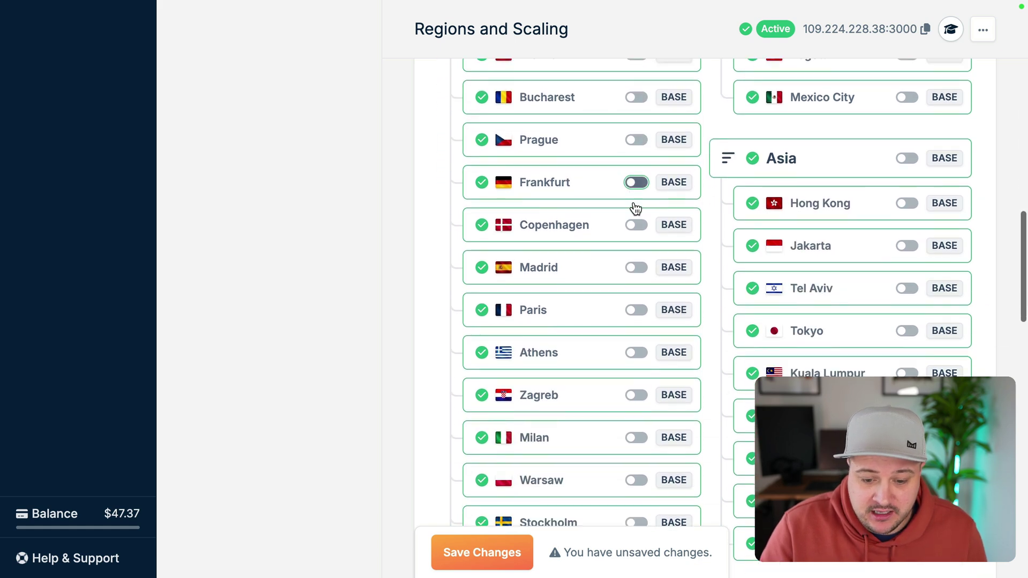
scroll(640, 252, down, 1)
- Switch on the BASE toggles for London, Madrid and Los Angeles
click(634, 366)
scroll(633, 368, down, 1)
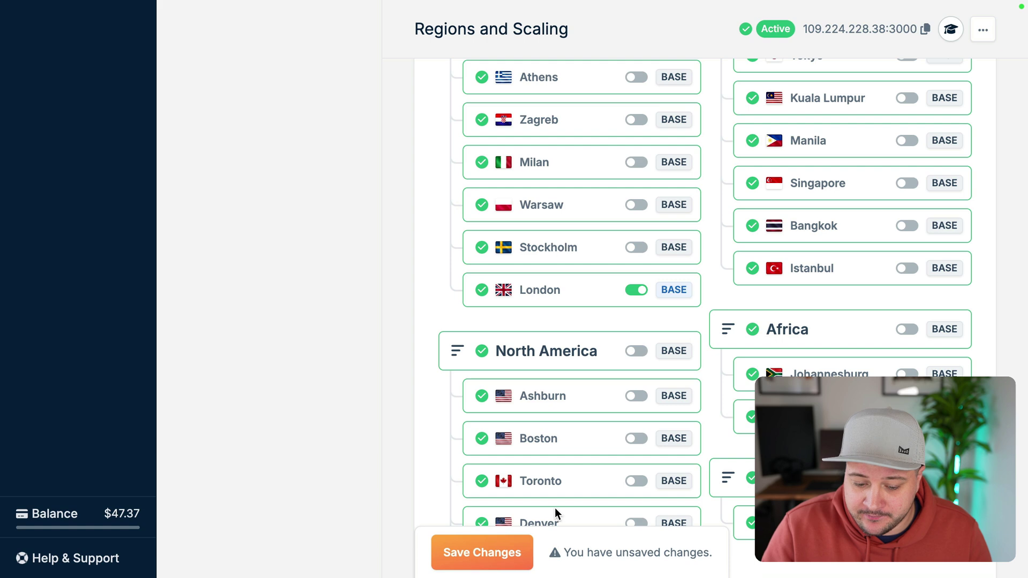
scroll(639, 208, up, 3)
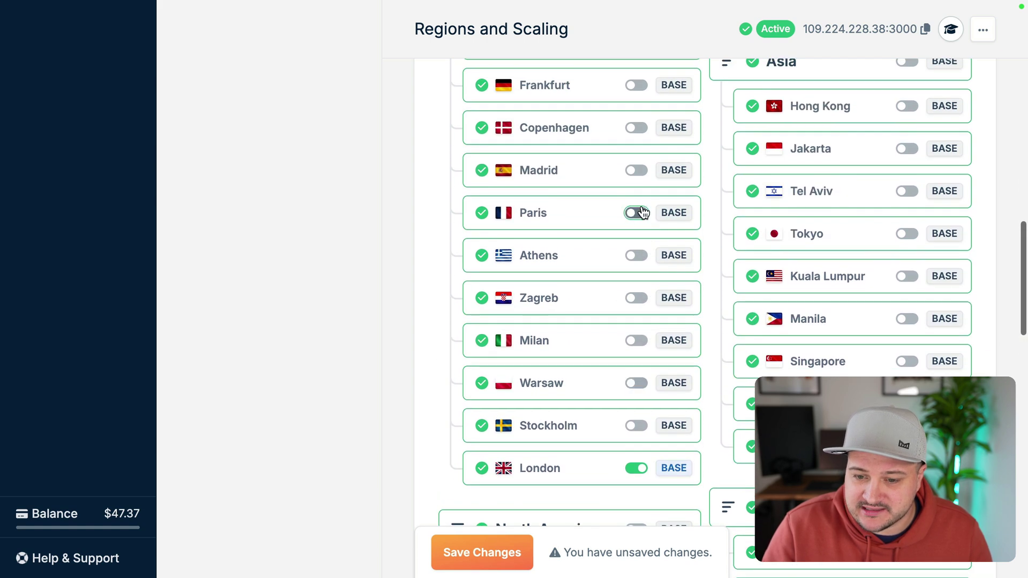
click(637, 170)
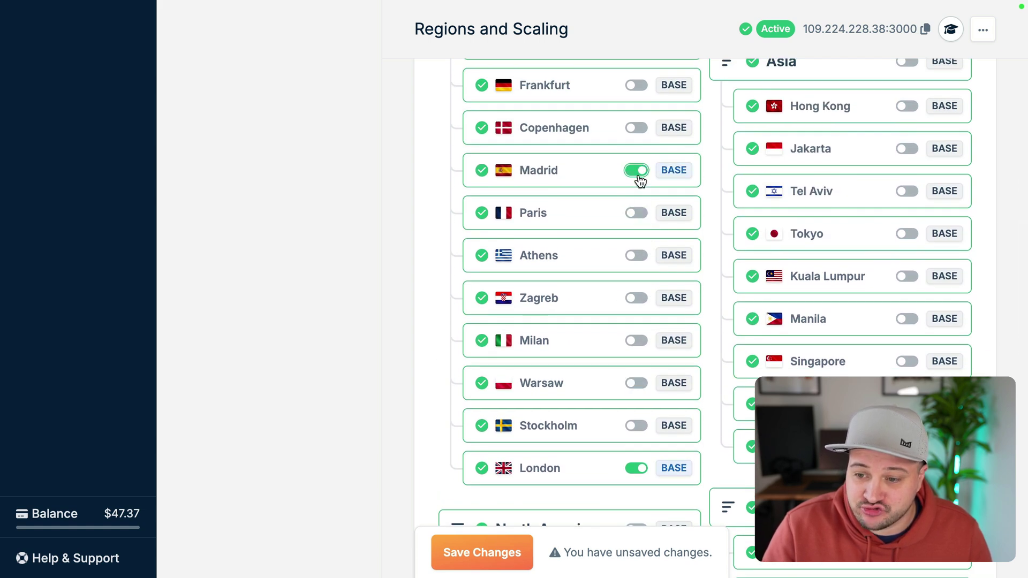
scroll(817, 202, down, 3)
scroll(818, 201, down, 7)
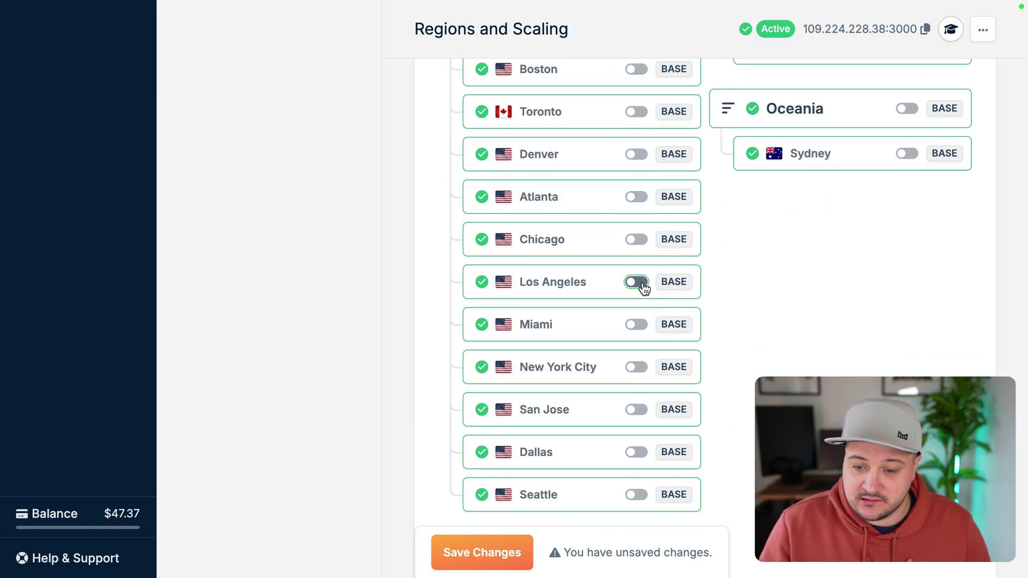
click(643, 285)
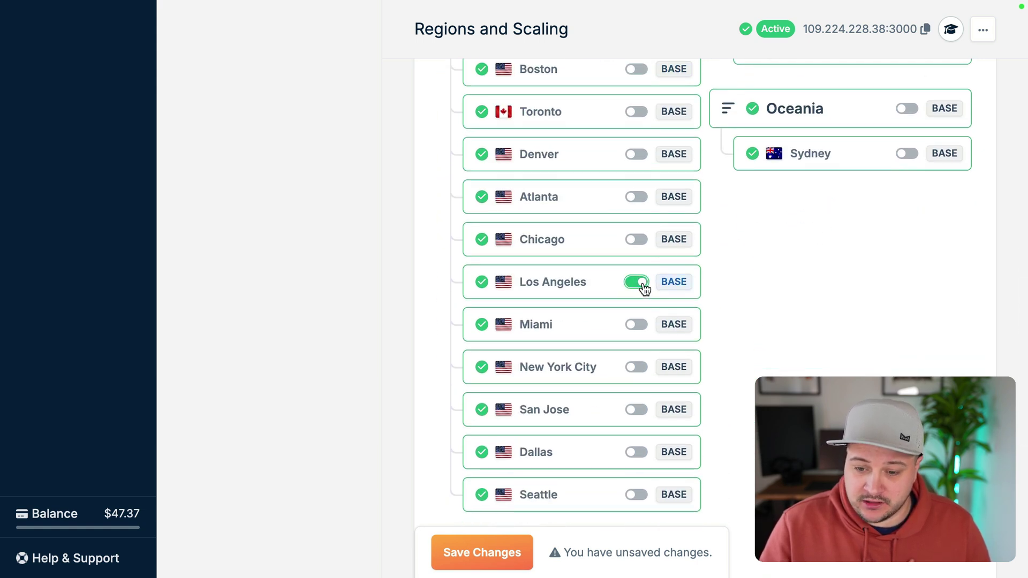
- Save the base-region changes
click(510, 556)
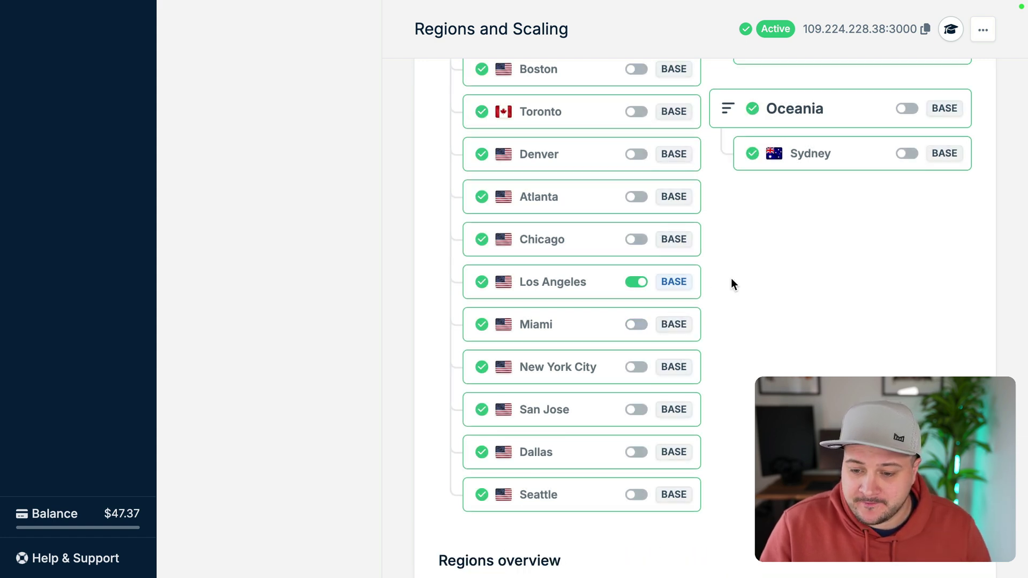
scroll(558, 161, up, 15)
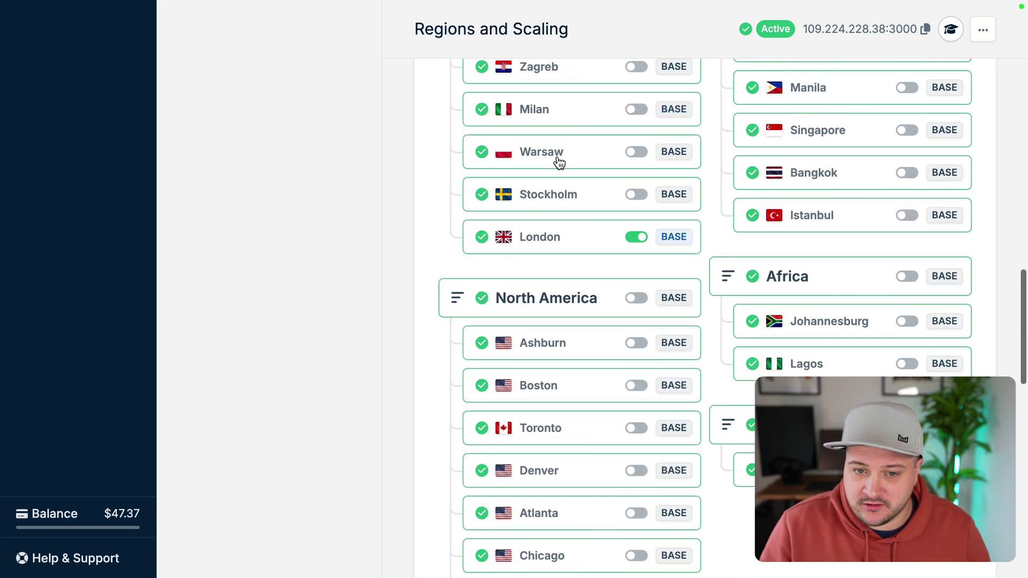
scroll(557, 161, up, 10)
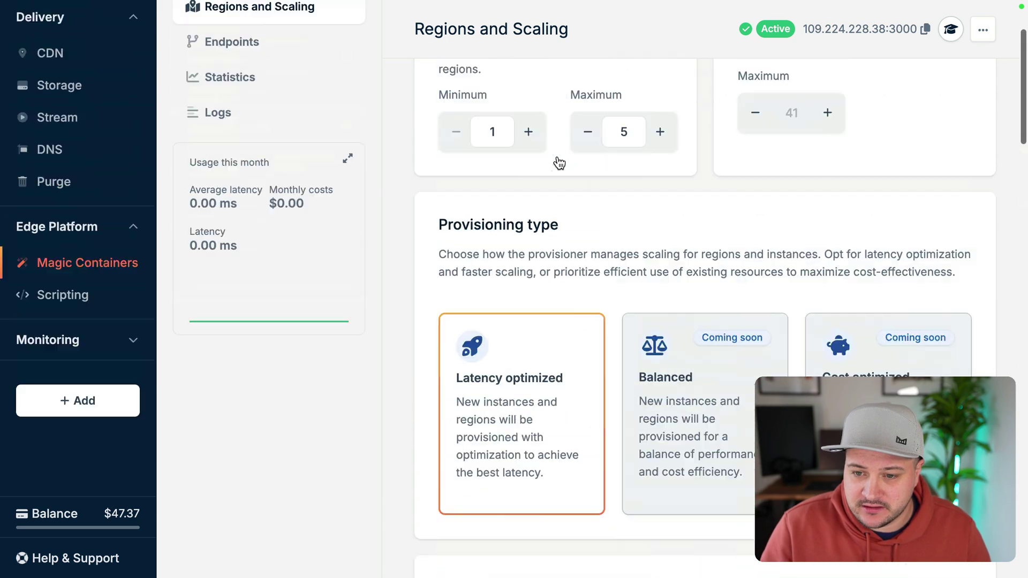
- Check the Regions overview map: Madrid, London and Los Angeles base; Chicago and Miami regular
scroll(558, 163, down, 20)
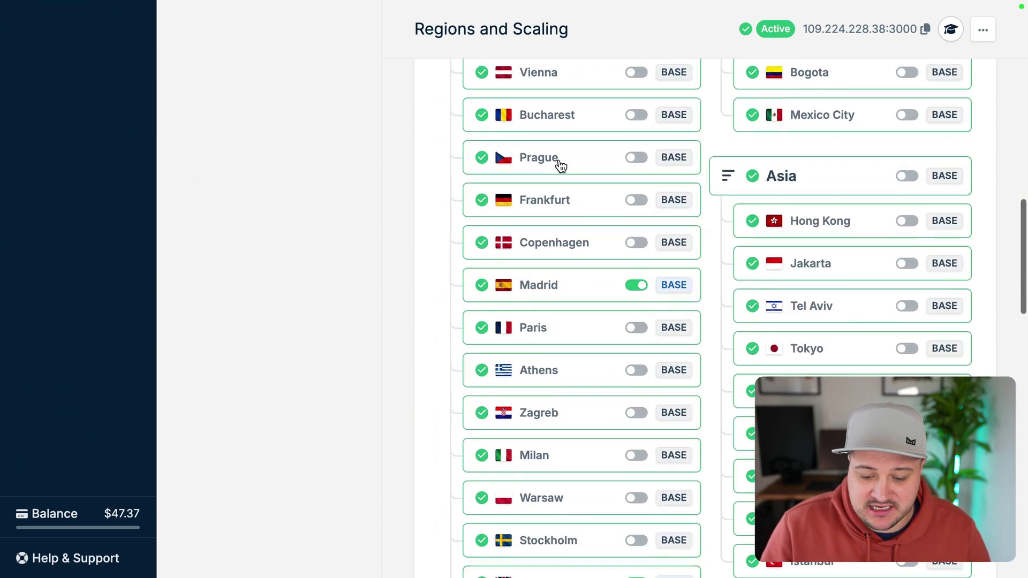
scroll(560, 165, down, 6)
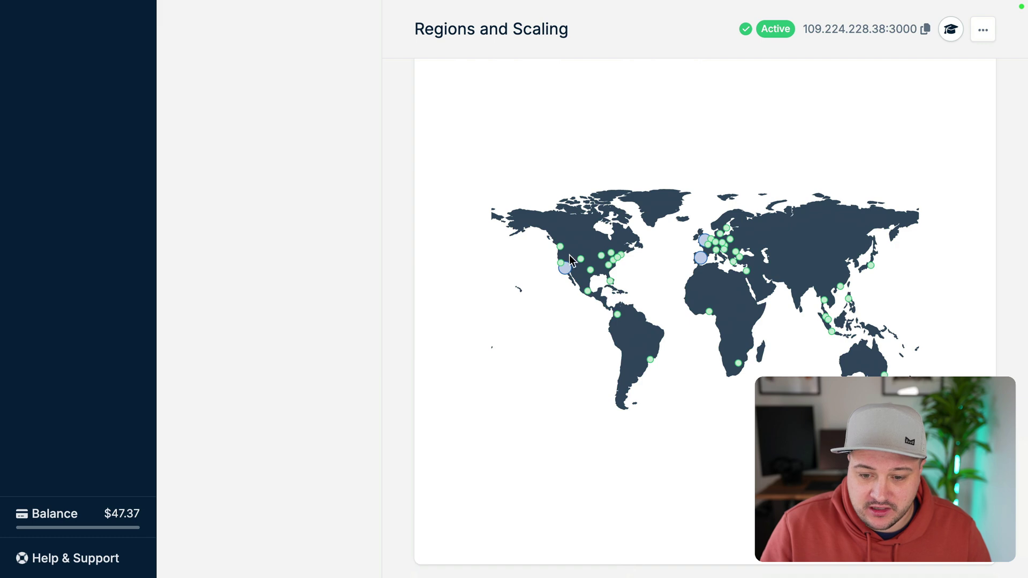
mouse_move(566, 270)
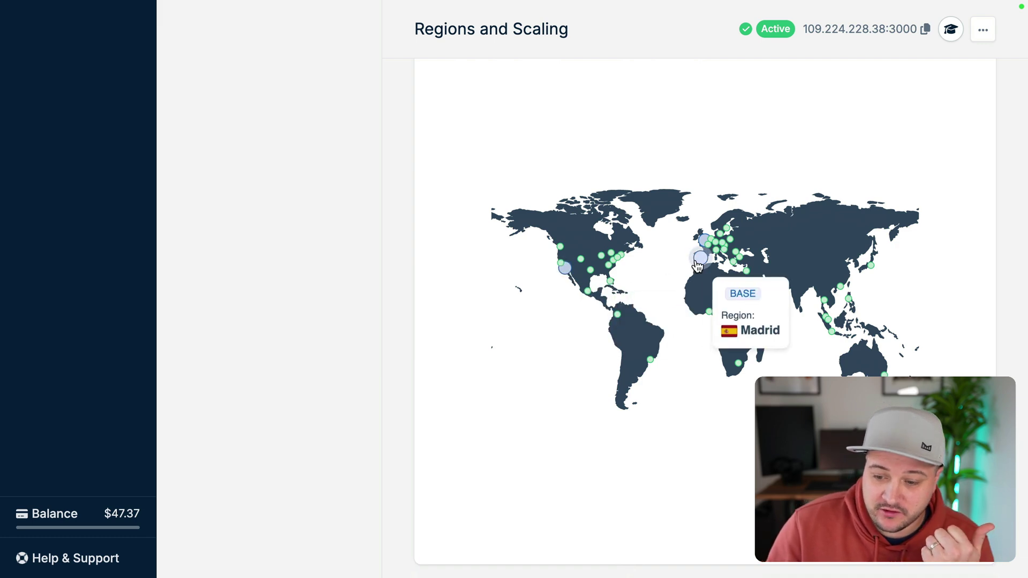
mouse_move(704, 242)
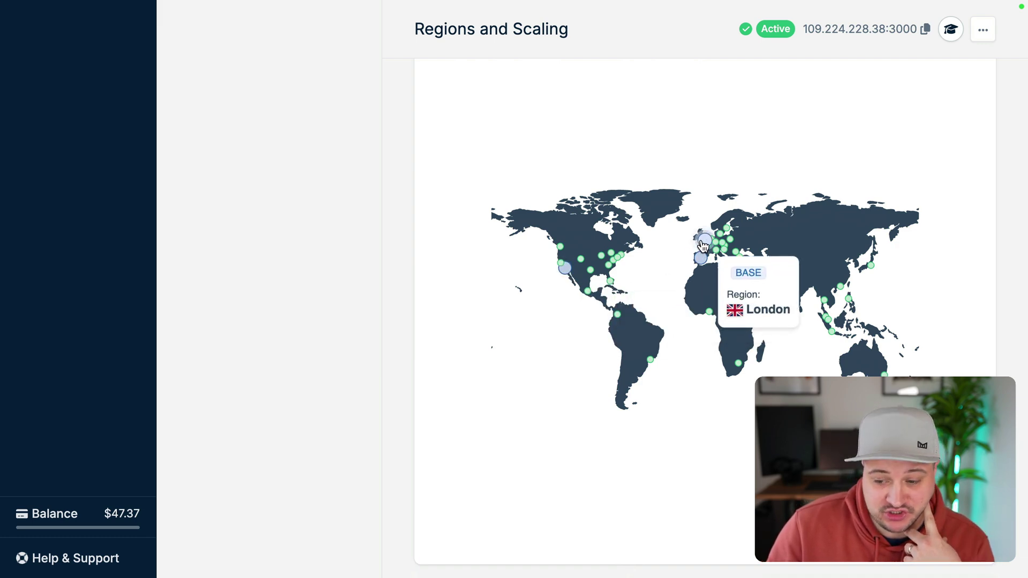
mouse_move(601, 257)
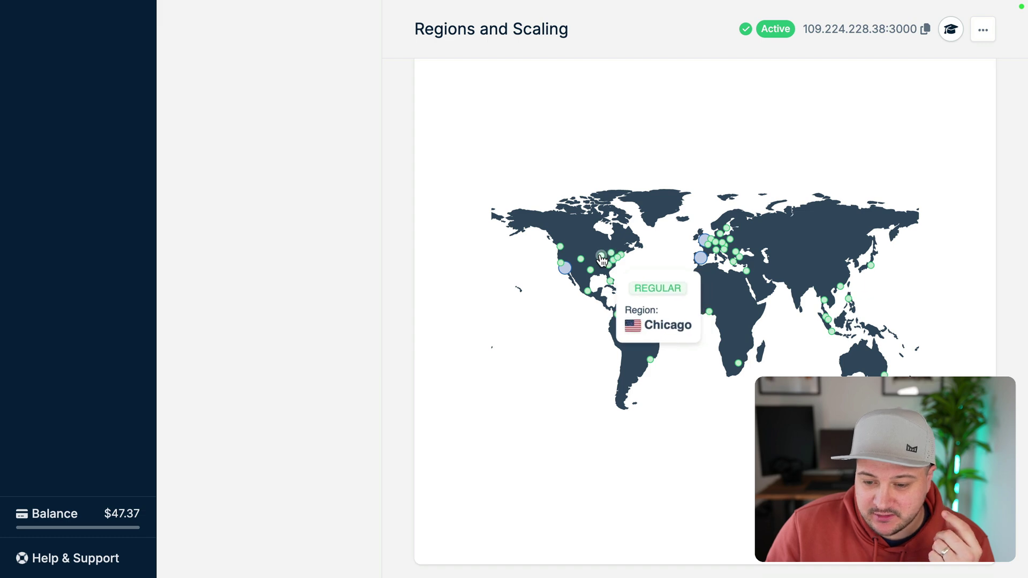
mouse_move(610, 284)
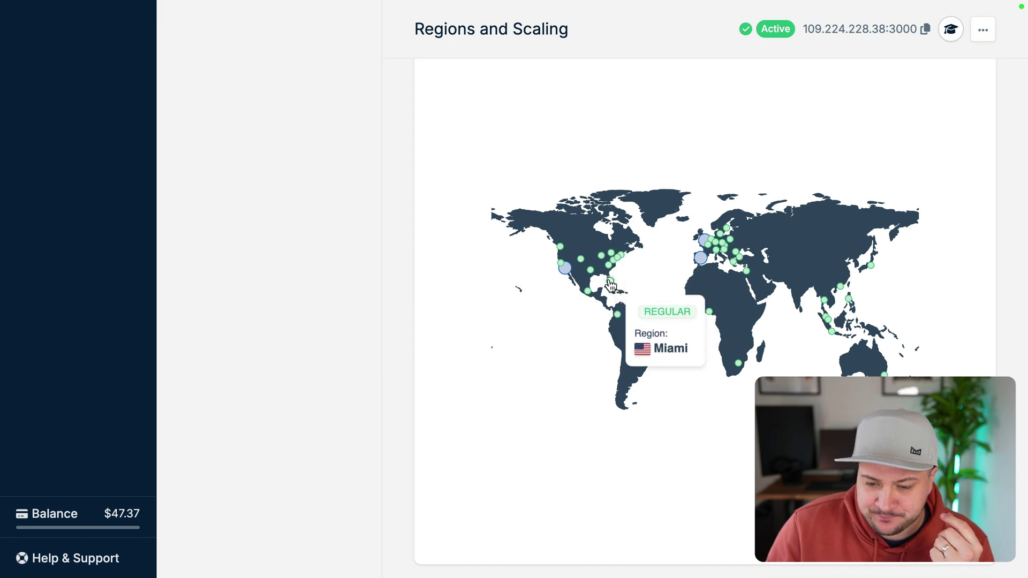
mouse_move(713, 260)
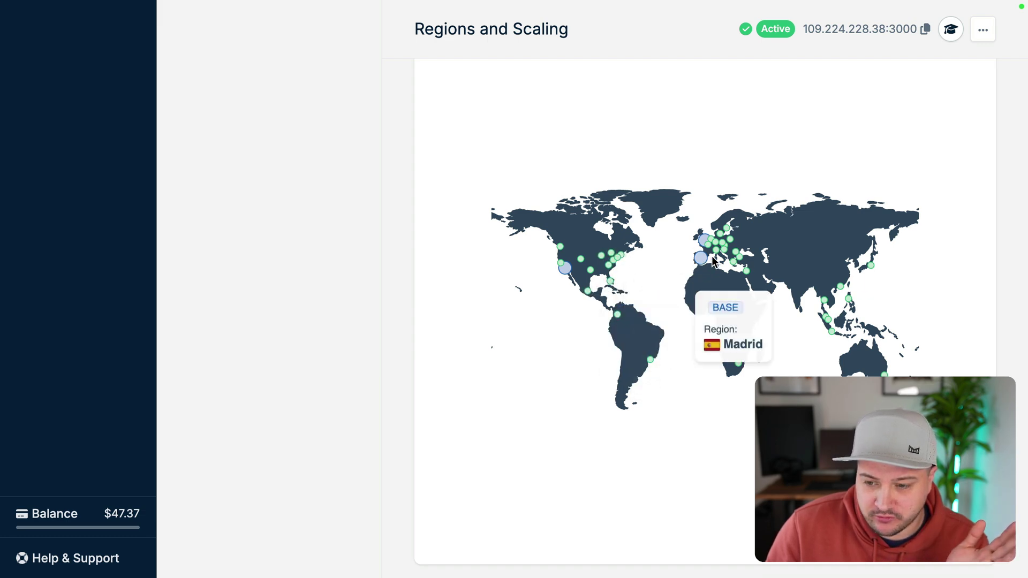
scroll(744, 245, down, 10)
- Load the app's copied IP on port 3000 to see 'Hello from Magic Containers!', then go back
scroll(744, 245, up, 8)
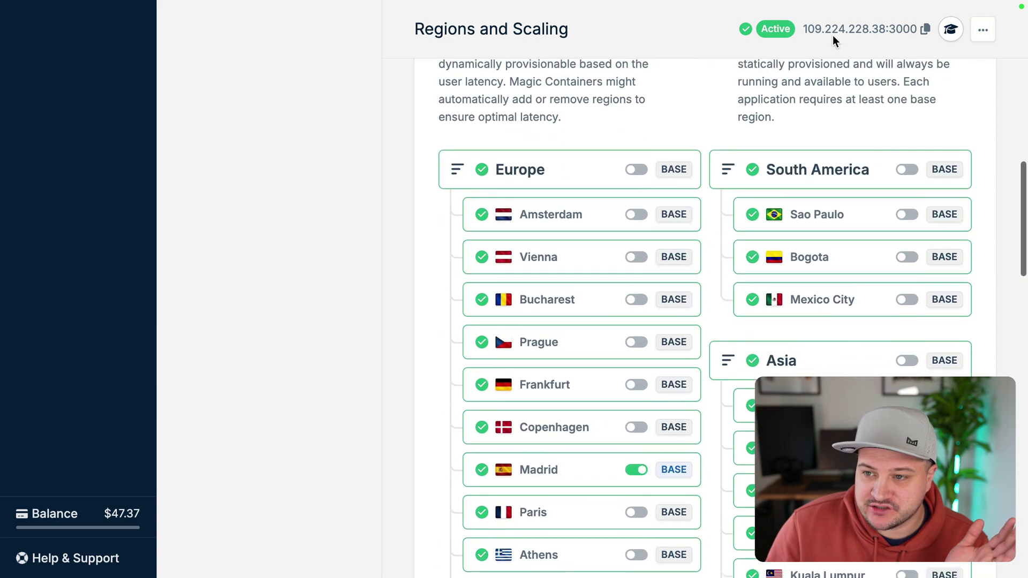
scroll(839, 31, up, 6)
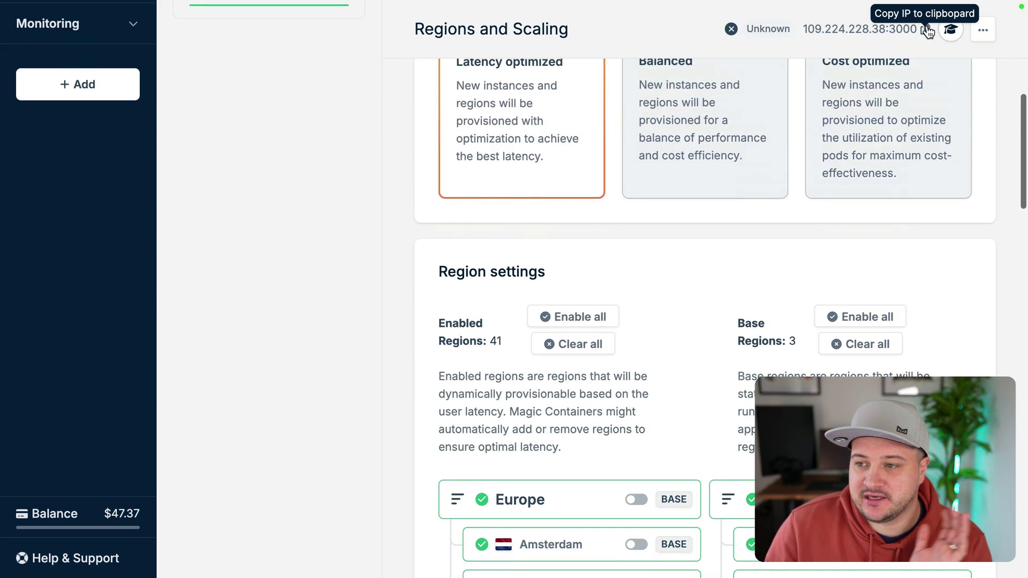
click(928, 31)
key(super+l)
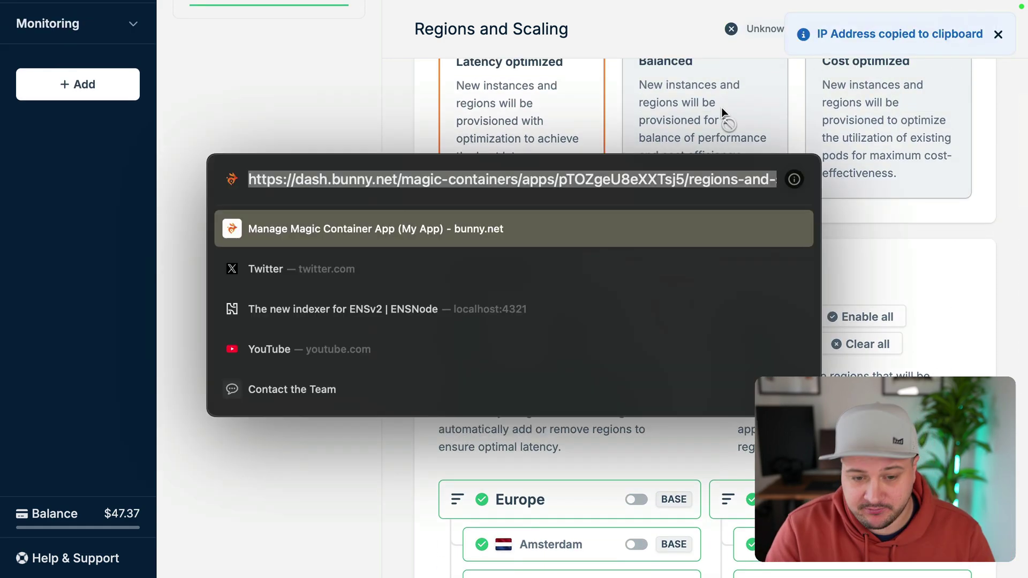
key(super+v)
text(:3000)
key(Return)
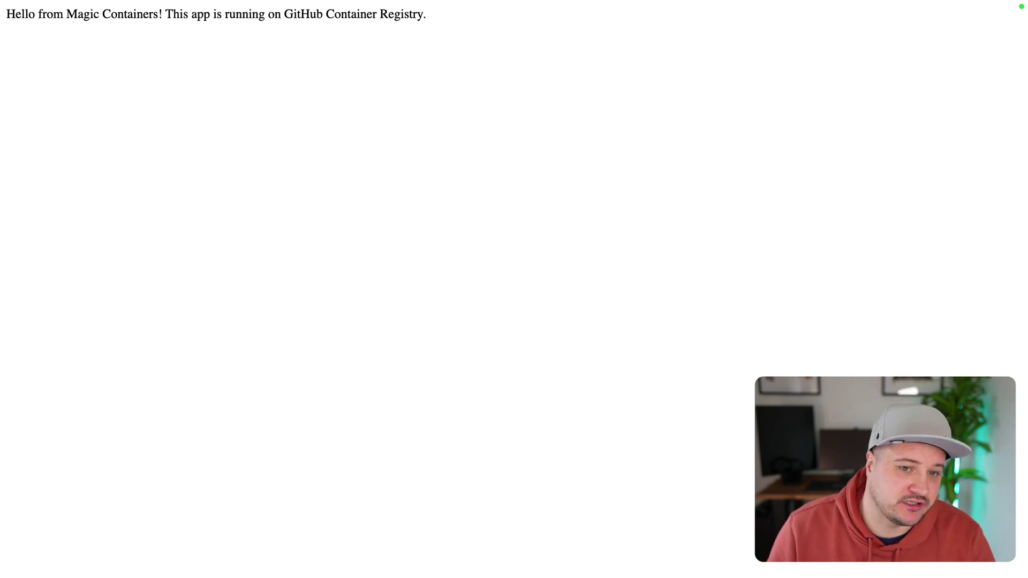
key(super+[)
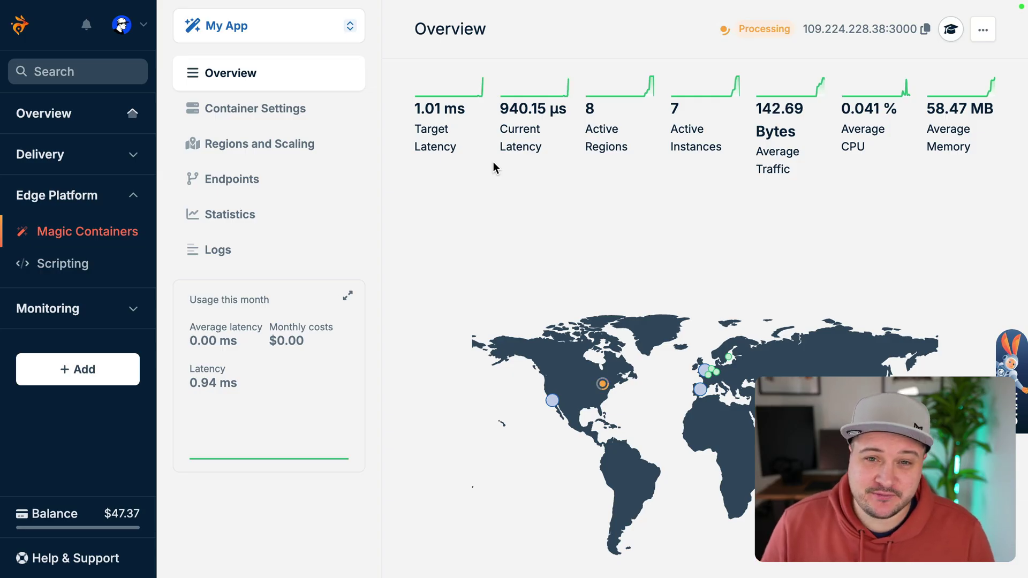
- Look over My App's Overview metrics and region map
mouse_move(604, 384)
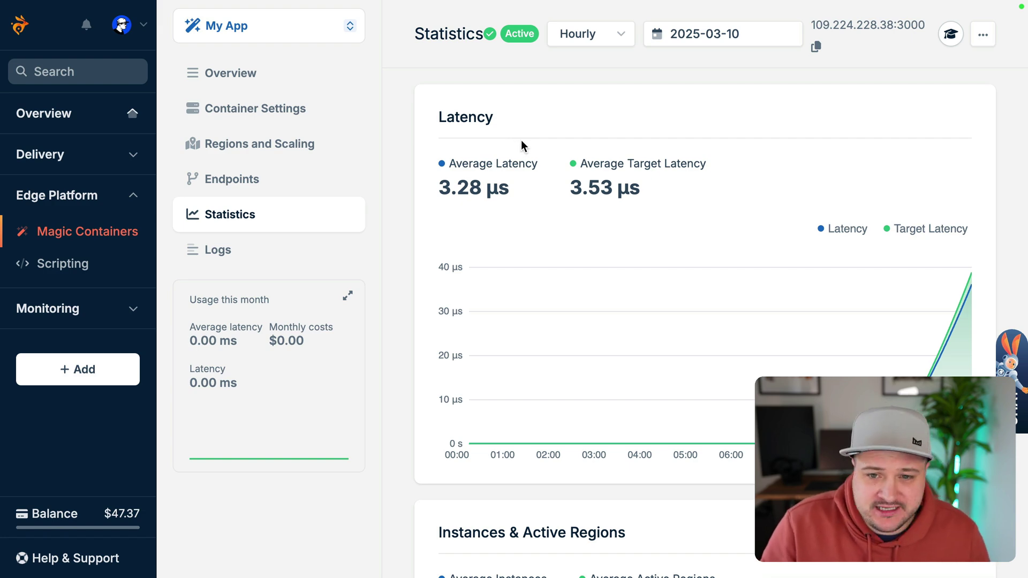
- Scroll through the latency, instance and traffic charts, then open the app's Logs
scroll(522, 140, down, 1)
scroll(511, 125, down, 1)
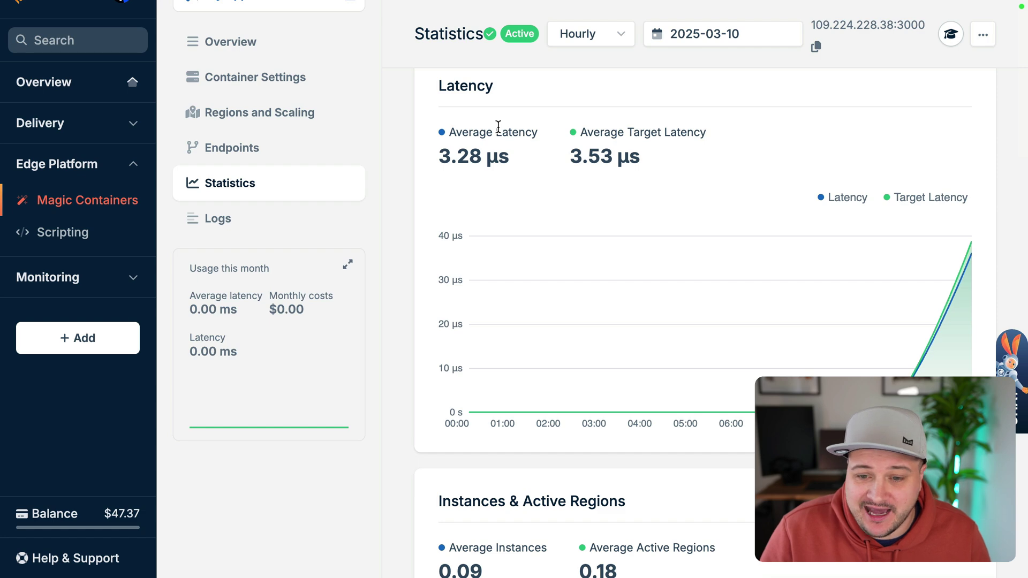
scroll(498, 127, down, 10)
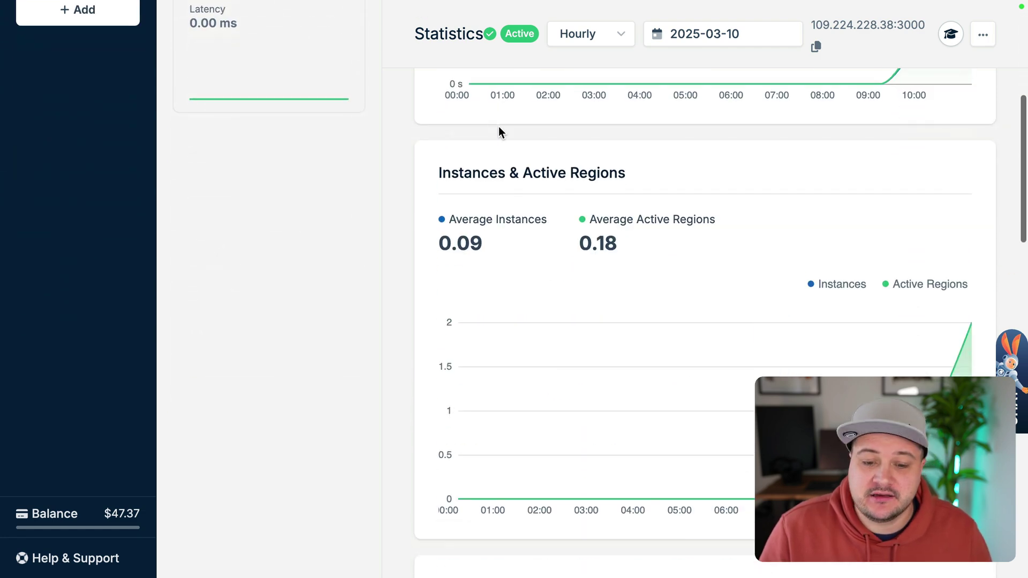
scroll(499, 132, down, 5)
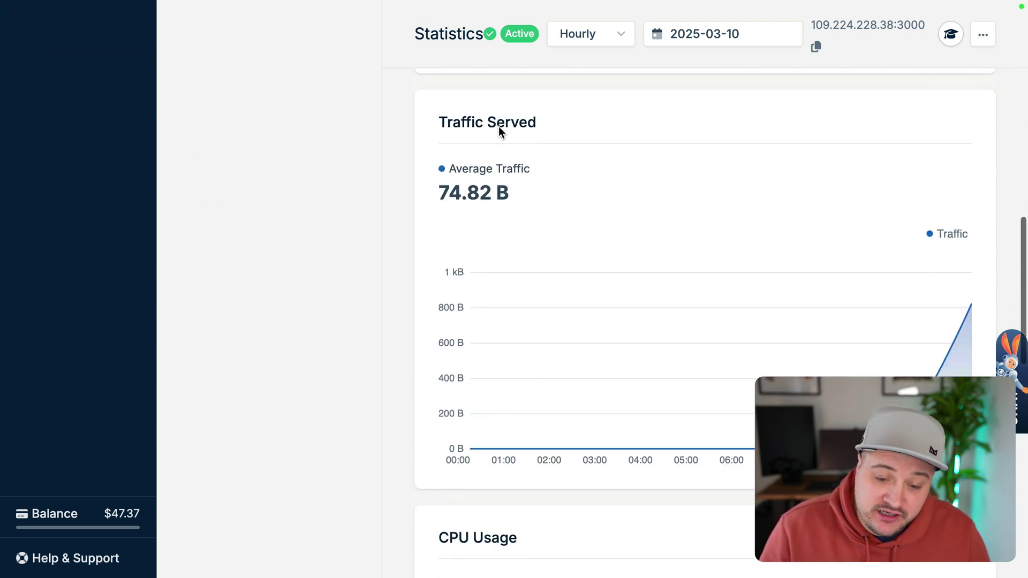
scroll(499, 126, up, 15)
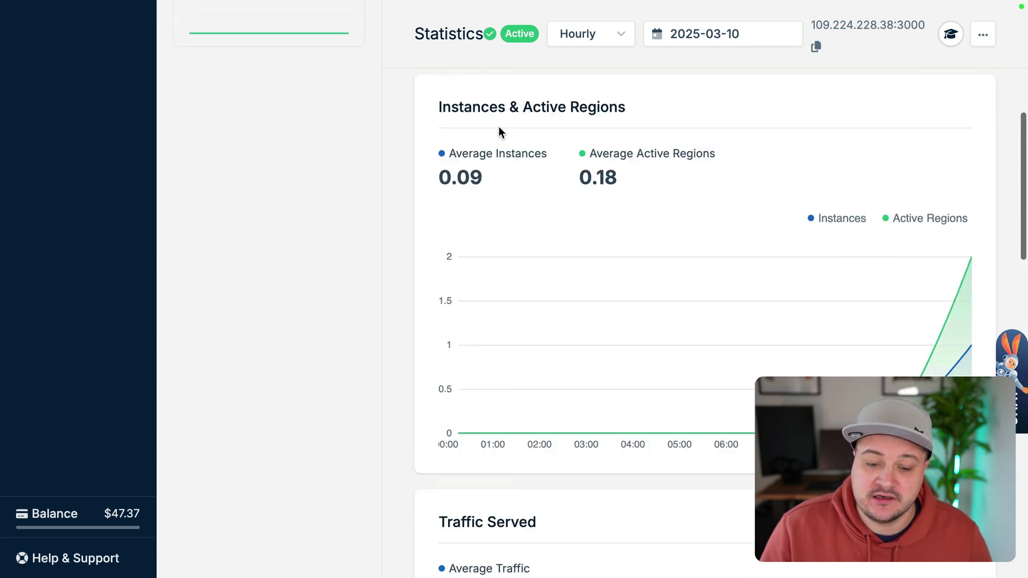
click(275, 255)
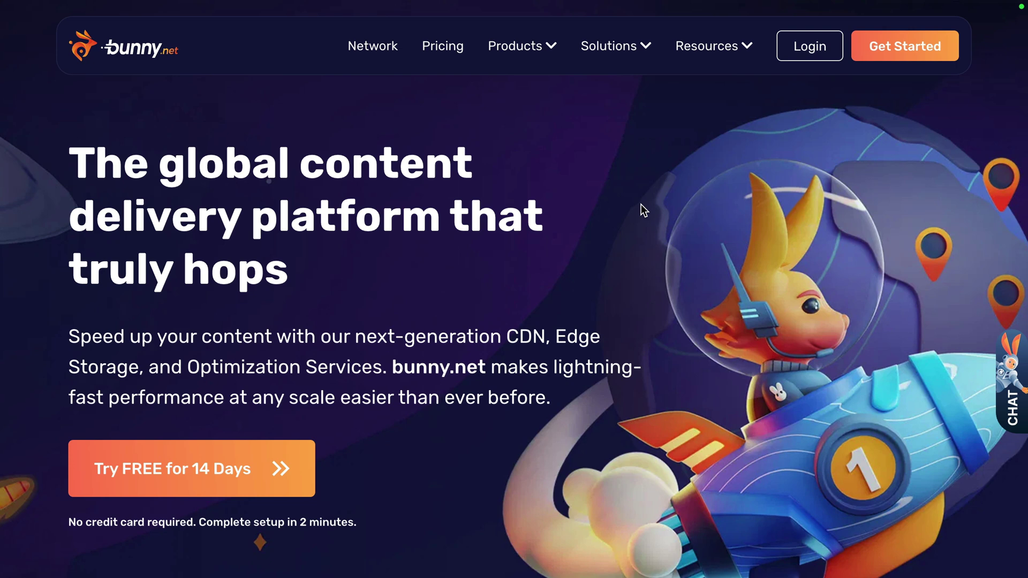
- Show the Products menu listing CDN, Stream, Storage, Magic Containers and Edge Scripting
mouse_move(523, 61)
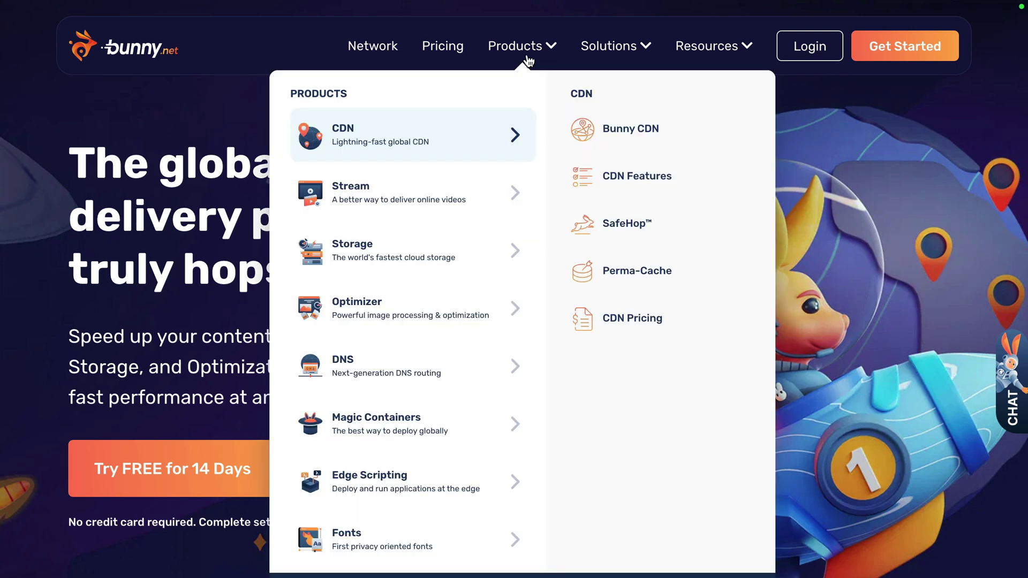